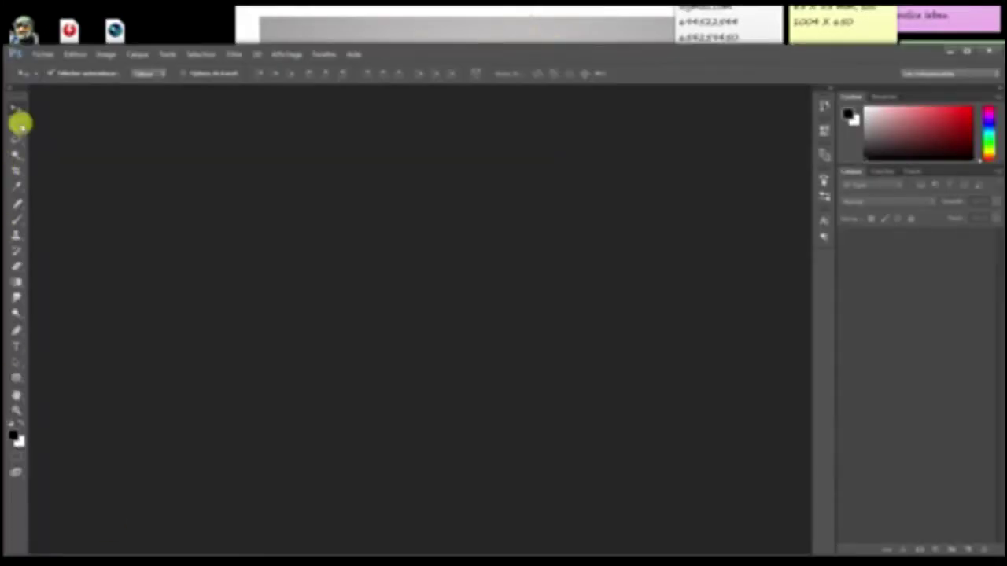
Step: Bring up the Fichier menu after briefly opening and cancelling the Ouvrir file browser
left_click(43, 53)
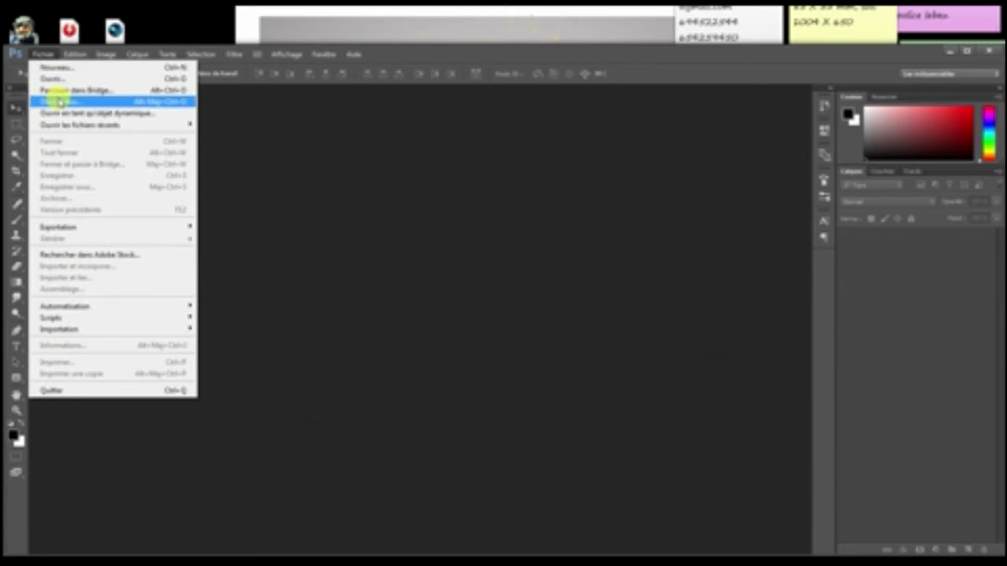
left_click(62, 79)
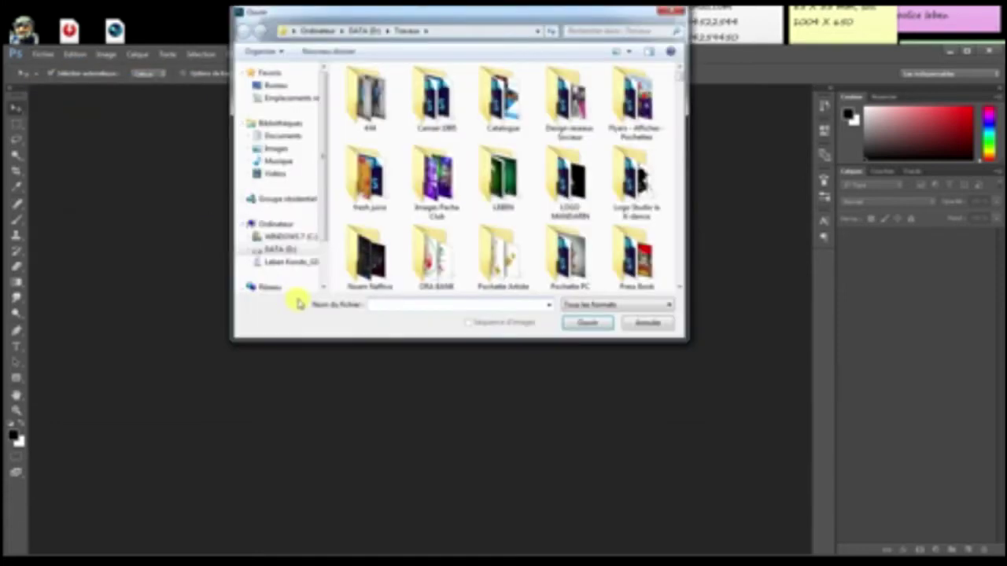
left_click(634, 324)
left_click(40, 53)
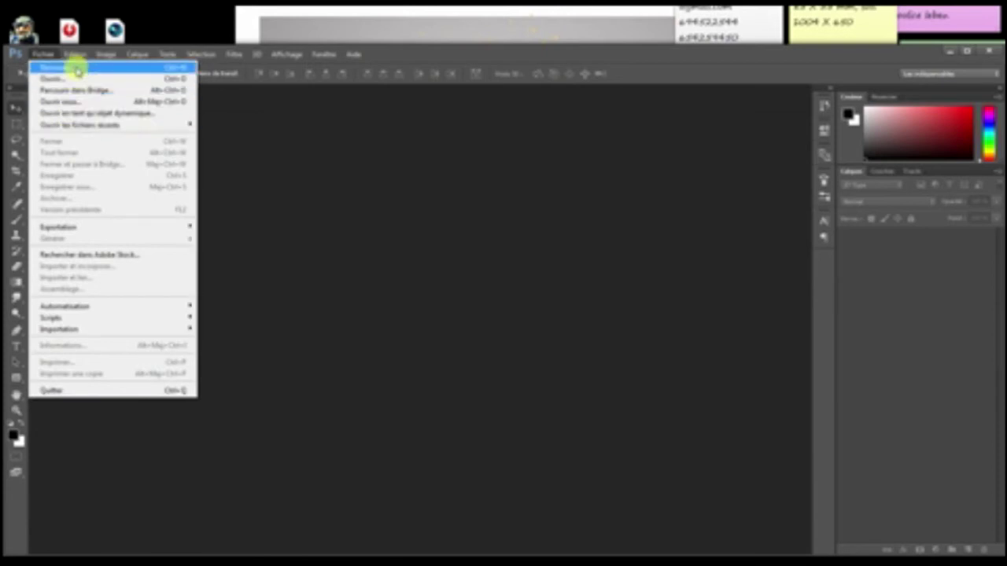
Step: Start a new document at 1000 × 1000 px, 300 ppi, RGB 8 bits
left_click(74, 69)
double_click(428, 186)
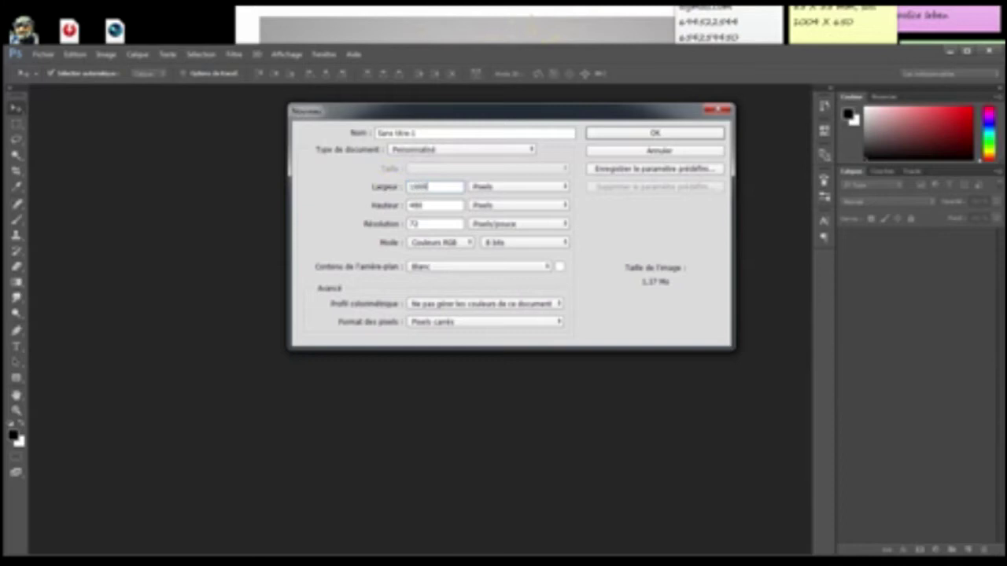
double_click(415, 204)
double_click(432, 223)
type("300")
left_click(510, 242)
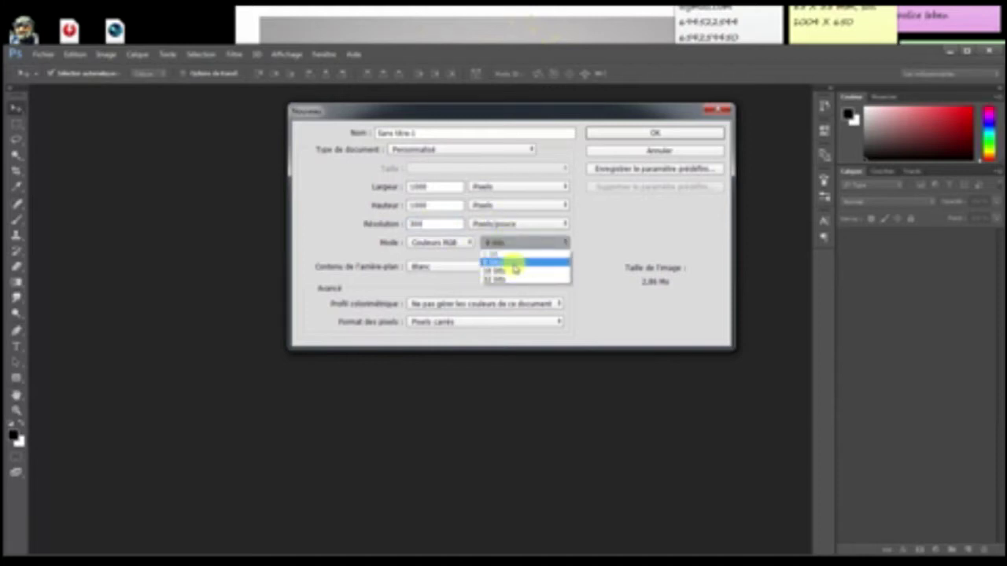
left_click(516, 265)
left_click(439, 242)
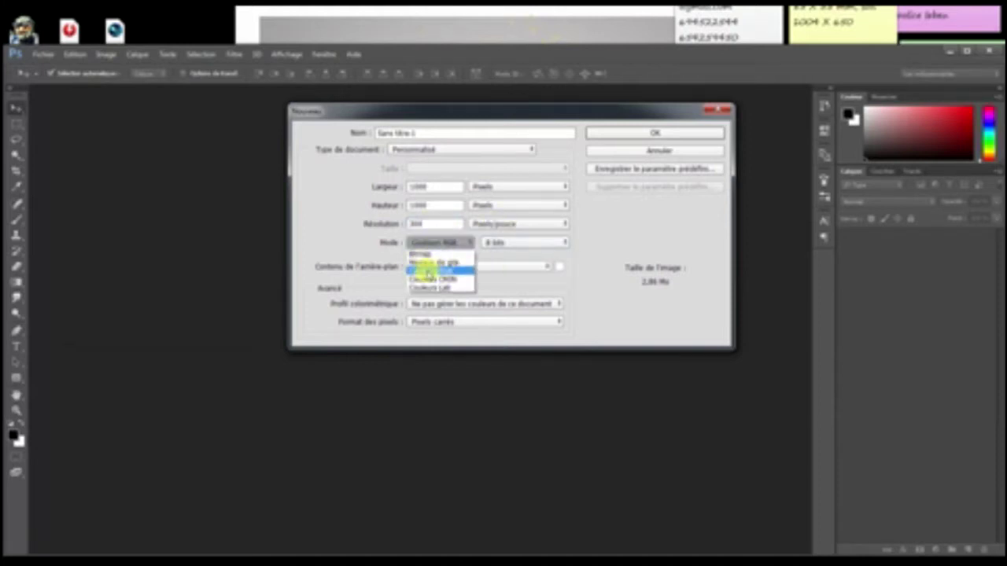
left_click(426, 271)
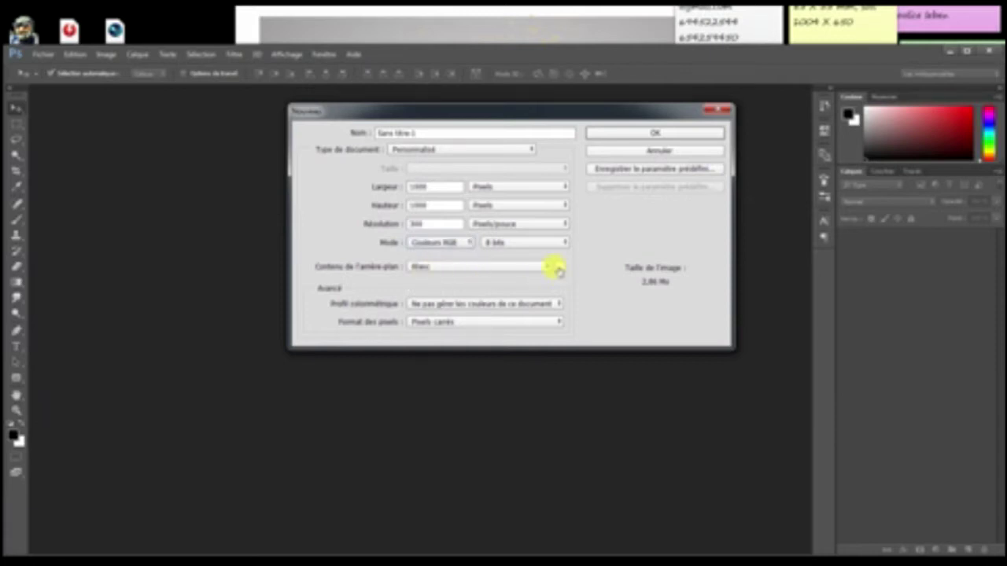
Step: Give it a black background, square pixels and no colour management, then create it
left_click(557, 267)
left_click(651, 240)
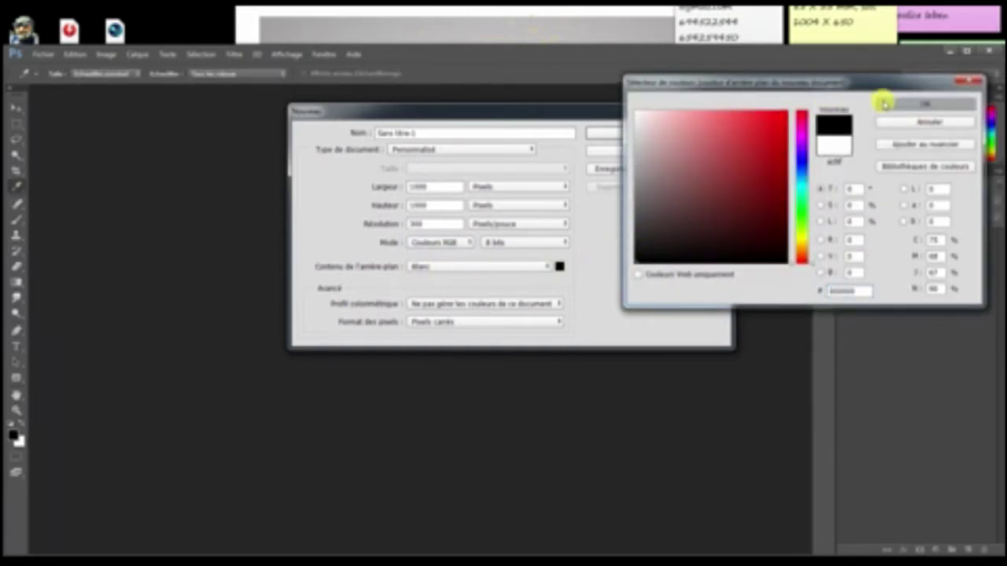
left_click(885, 104)
left_click(507, 322)
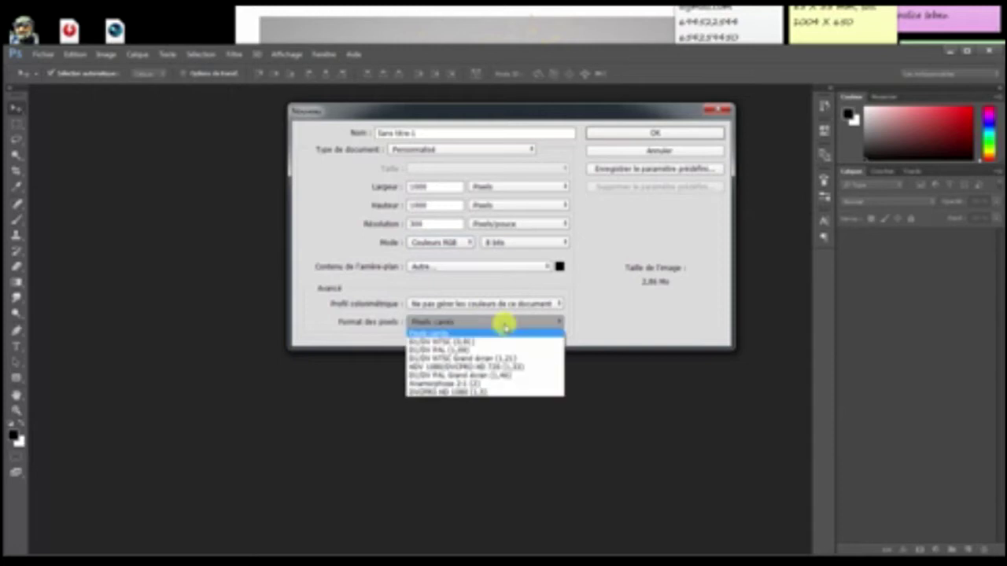
left_click(489, 332)
left_click(486, 304)
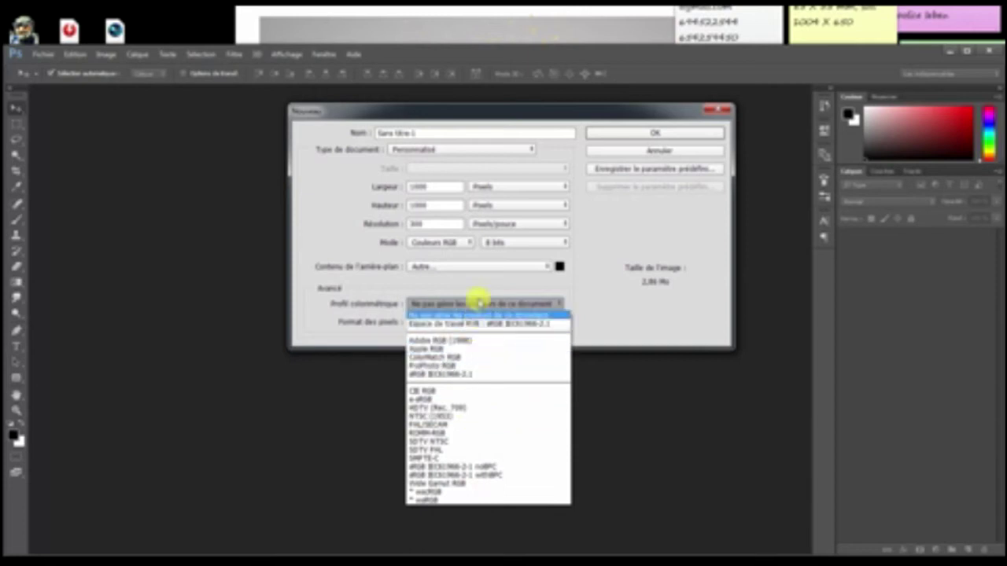
left_click(480, 308)
left_click(618, 136)
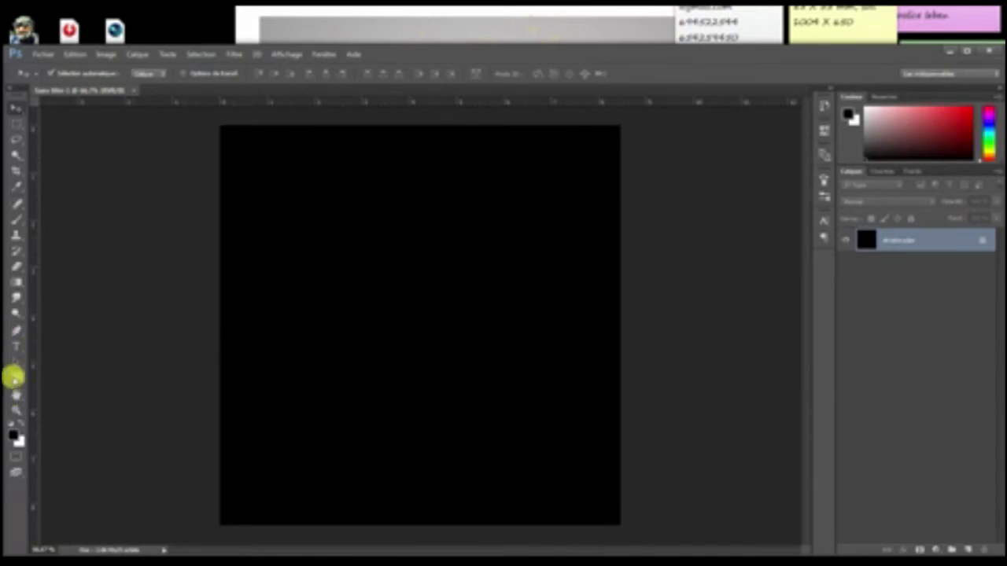
Step: Draw a square shape, round its corners heavily, and fill it white
left_click(14, 378)
mouse_move(284, 189)
left_mouse_down()
mouse_move(379, 379)
mouse_move(502, 411)
left_mouse_up()
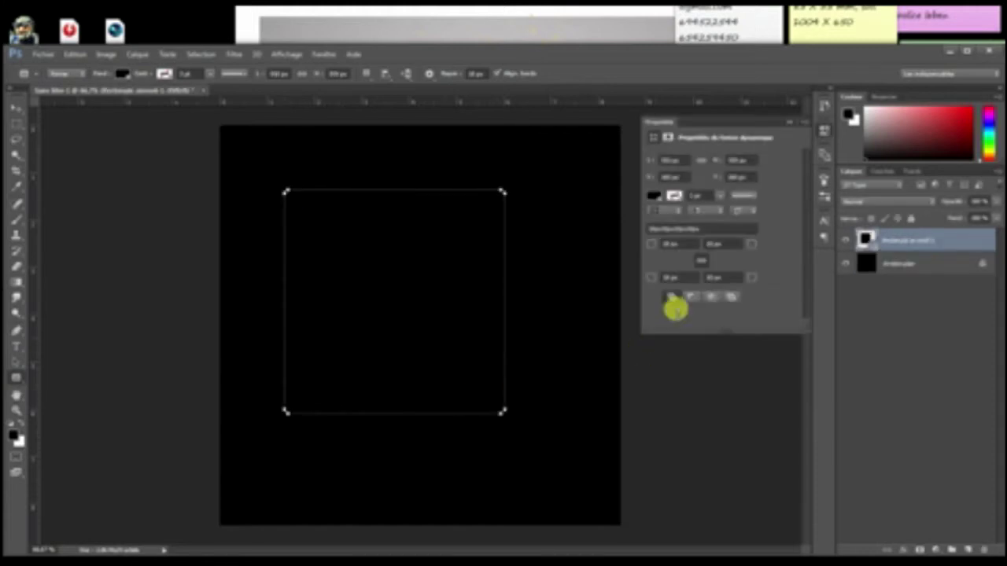
left_click_drag(647, 243, 748, 240)
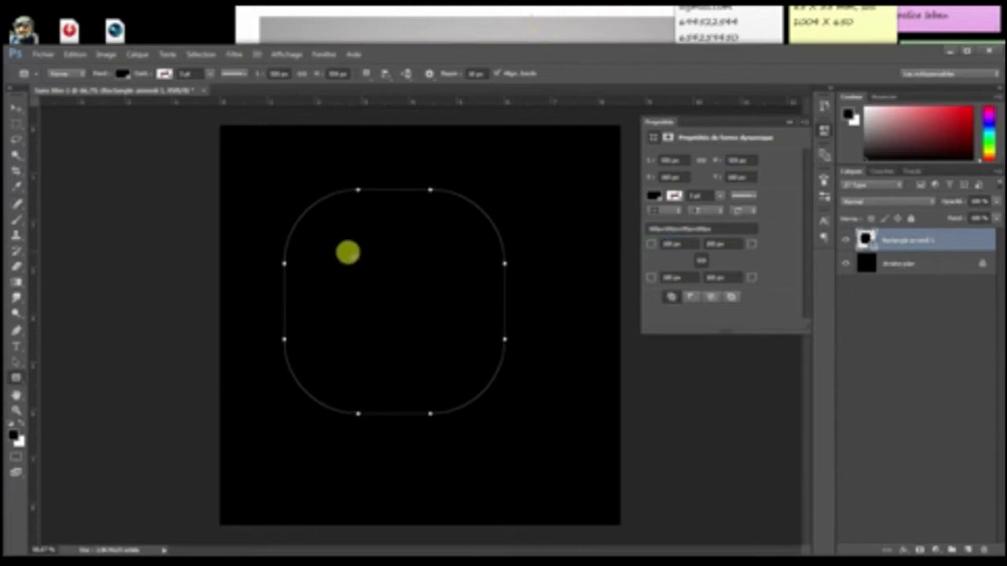
left_click(16, 107)
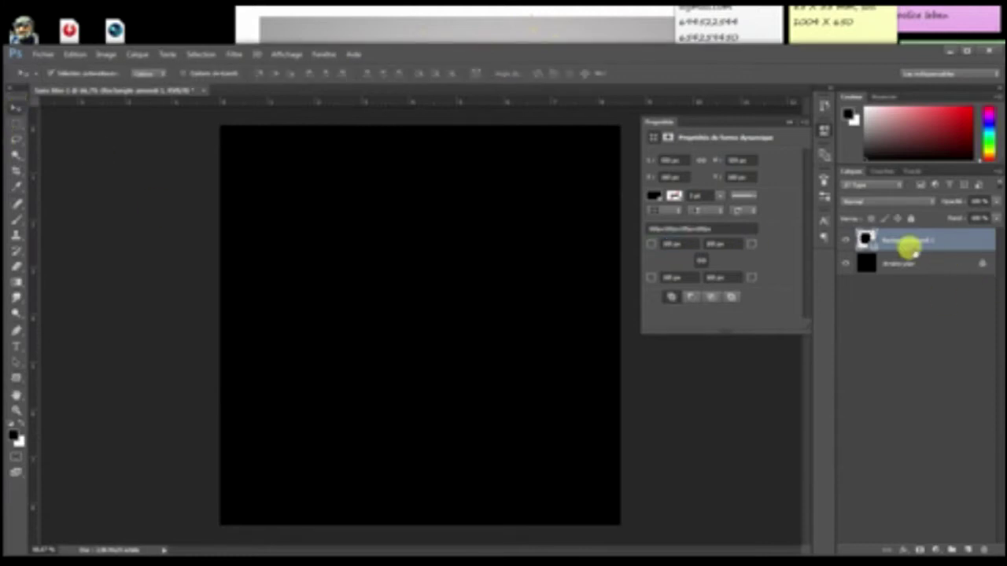
double_click(866, 239)
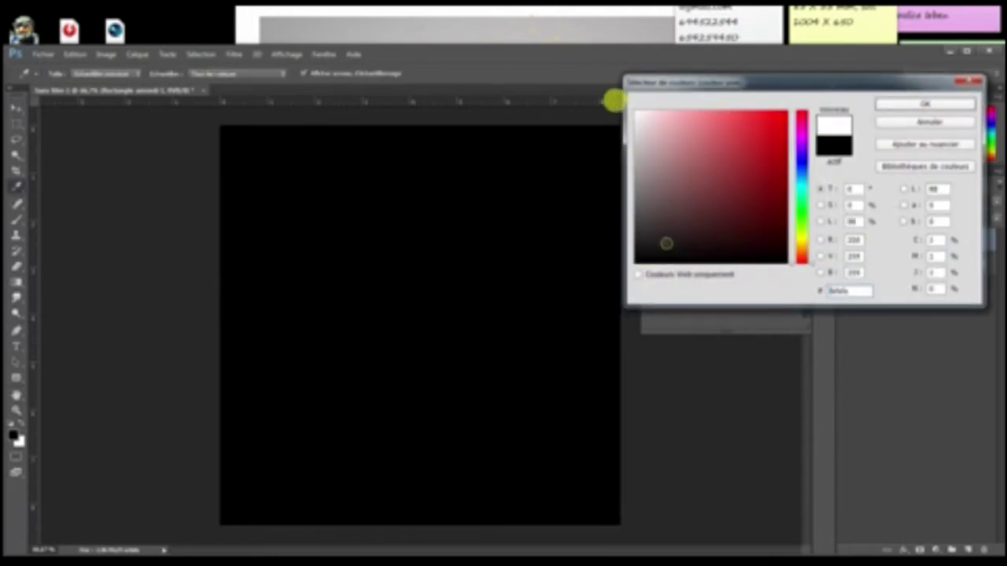
left_click(931, 104)
left_click(933, 263, "shift")
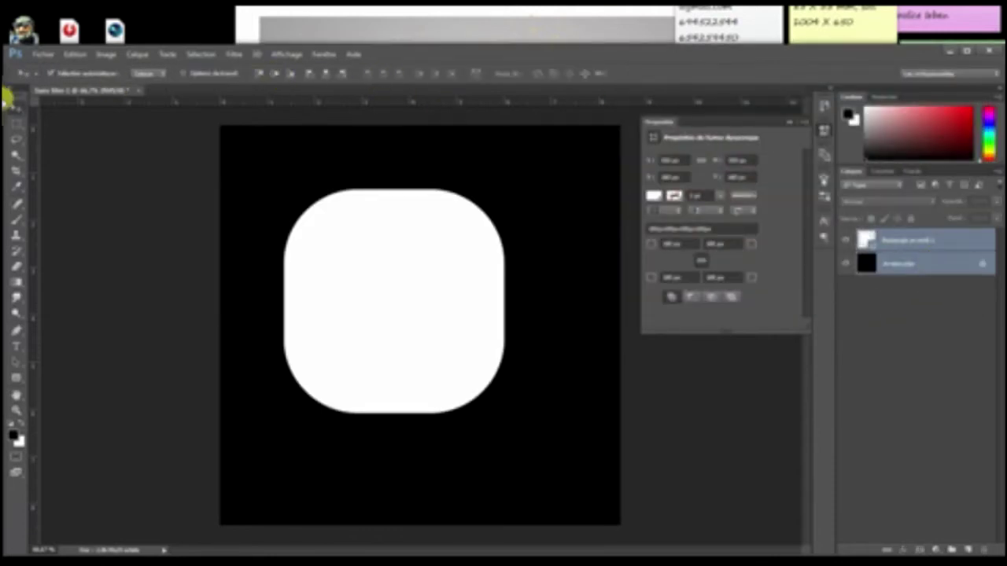
Step: Centre the square on the canvas and mark its centre with vertical and horizontal guides
left_click(325, 74)
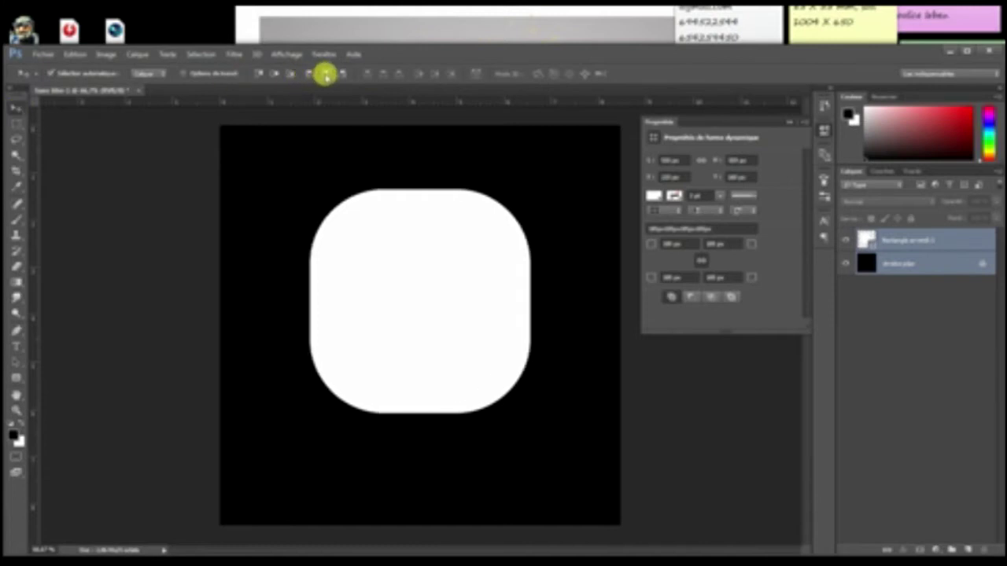
left_click(272, 73)
left_click(160, 185)
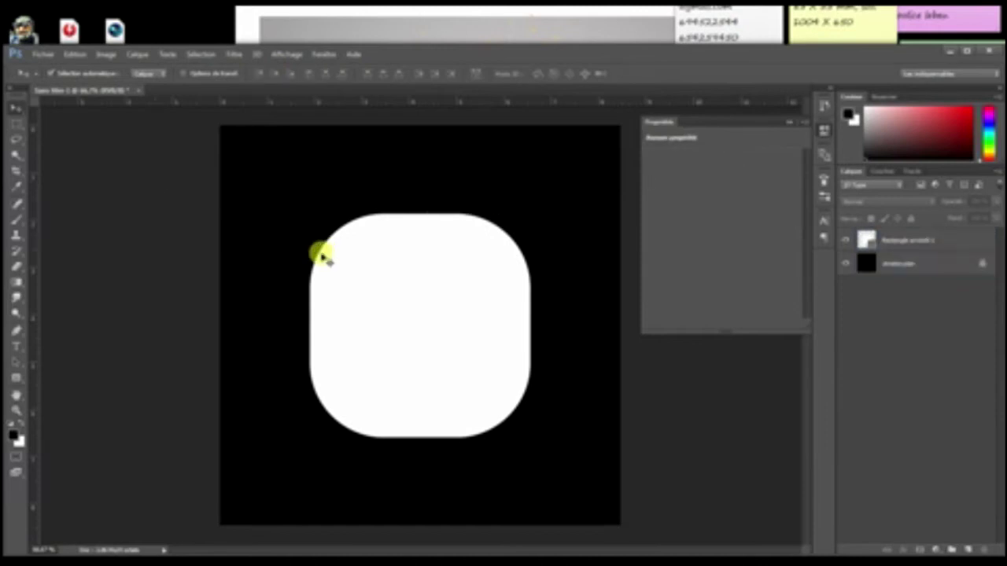
mouse_move(33, 284)
left_mouse_down()
mouse_move(432, 284)
mouse_move(421, 291)
left_mouse_up()
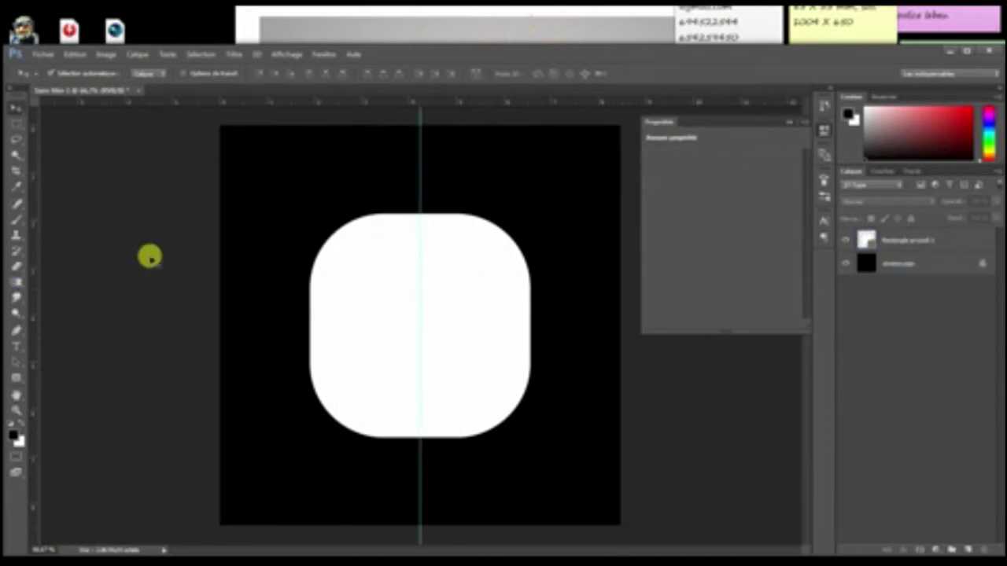
mouse_move(31, 287)
left_mouse_down()
mouse_move(257, 313)
mouse_move(369, 314)
mouse_move(366, 306)
mouse_move(375, 326)
left_mouse_up()
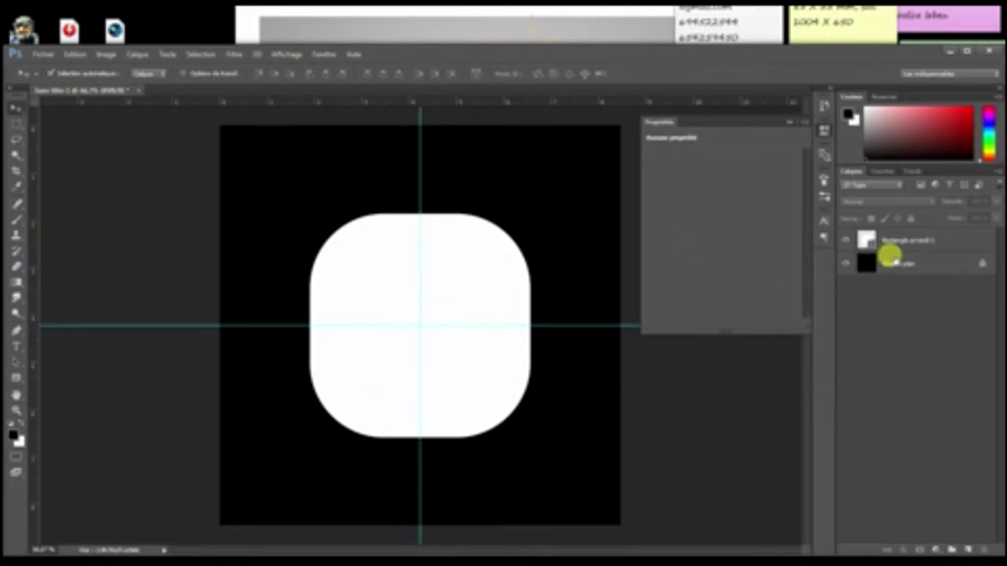
Step: Duplicate the rounded-square layer after briefly checking its style options
double_click(948, 238)
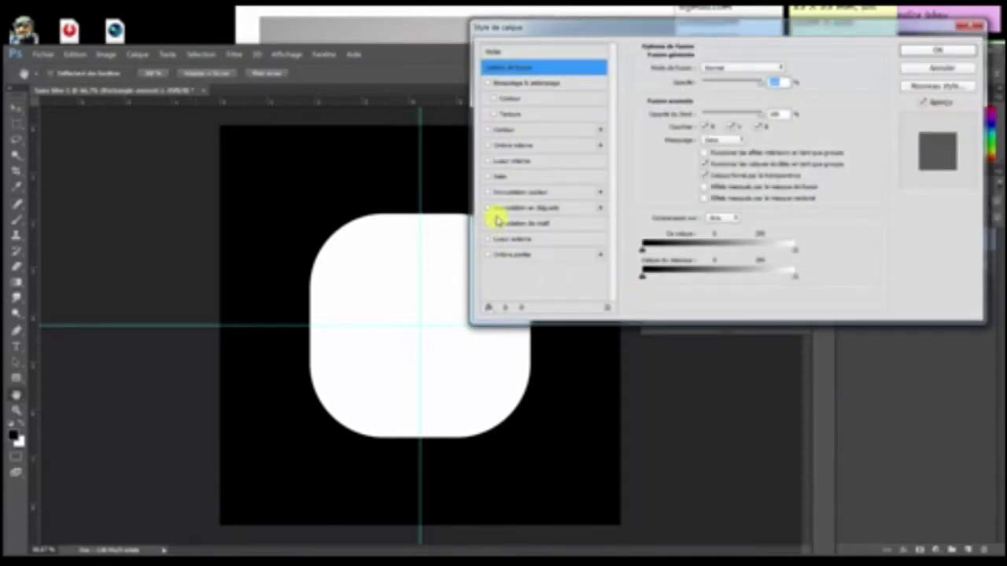
left_click(917, 69)
left_click_drag(950, 240, 963, 543)
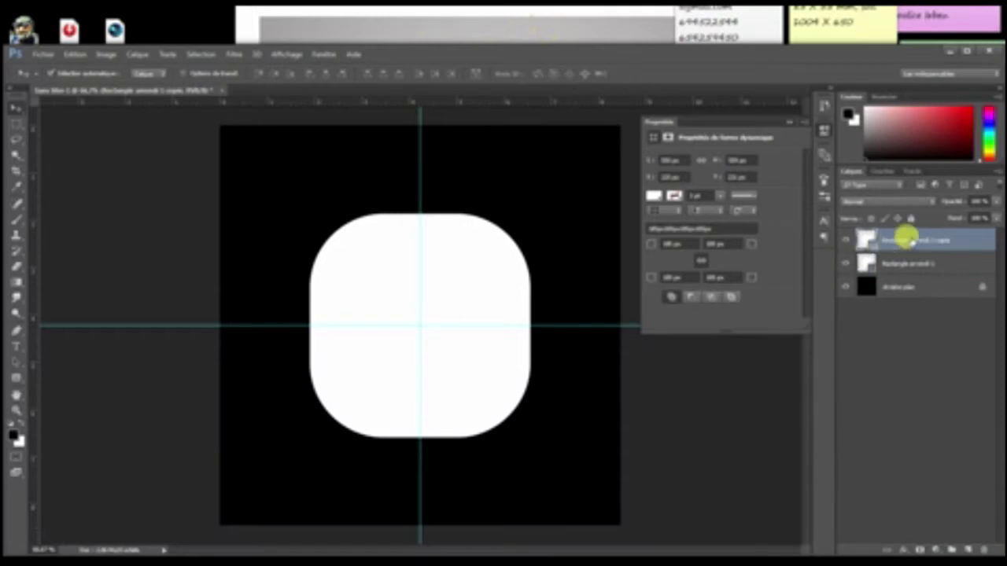
Step: Load the square's outline as a selection and shrink the copied shape around its centre
left_click(911, 170)
left_click(842, 189, "ctrl")
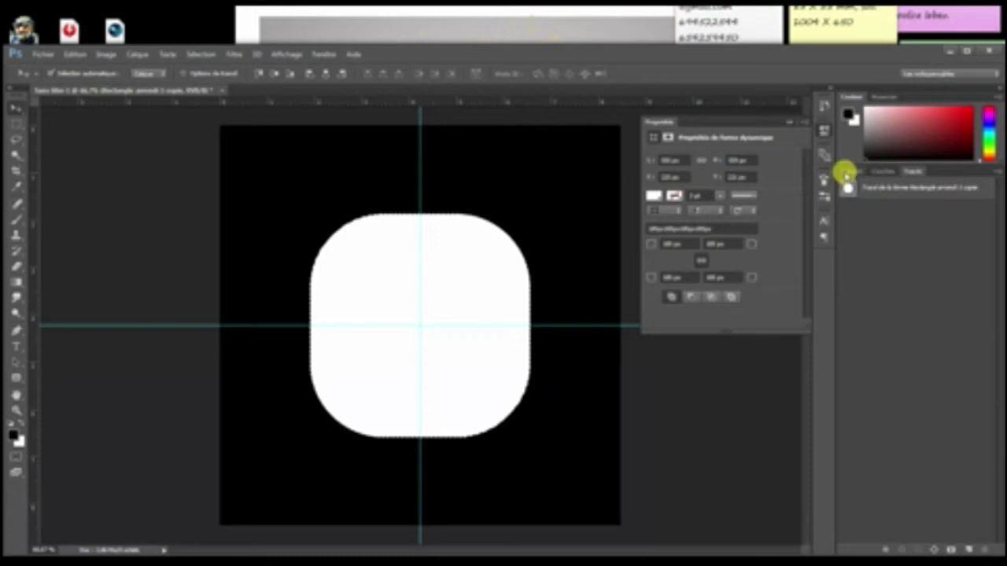
left_click(849, 171)
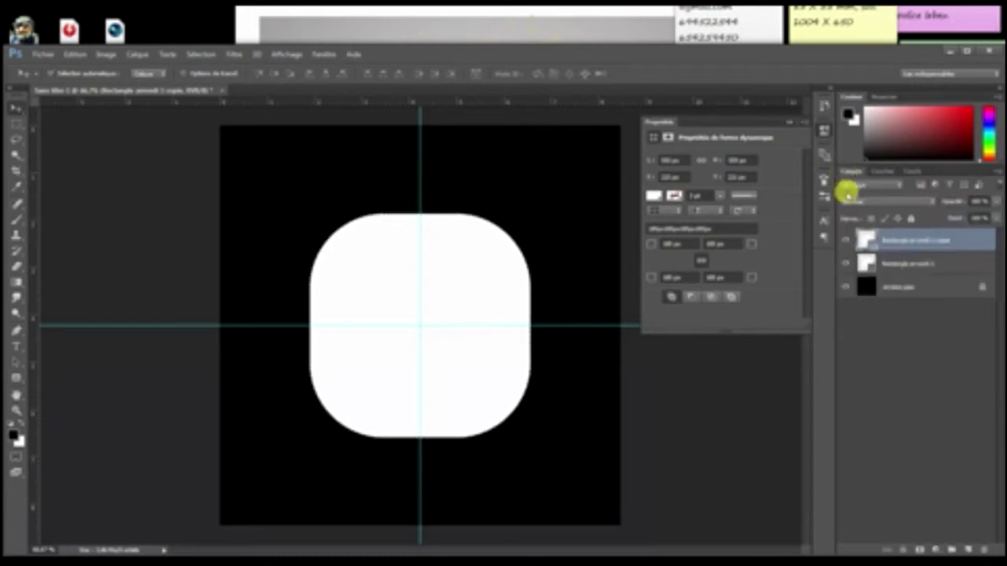
key("ctrl+t")
left_click_drag(525, 213, 500, 234)
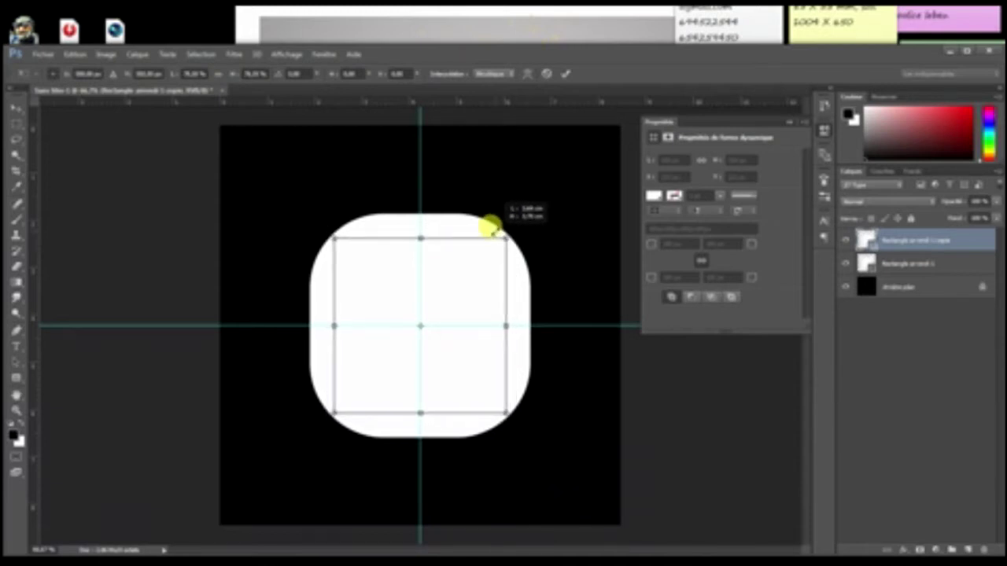
key("Return")
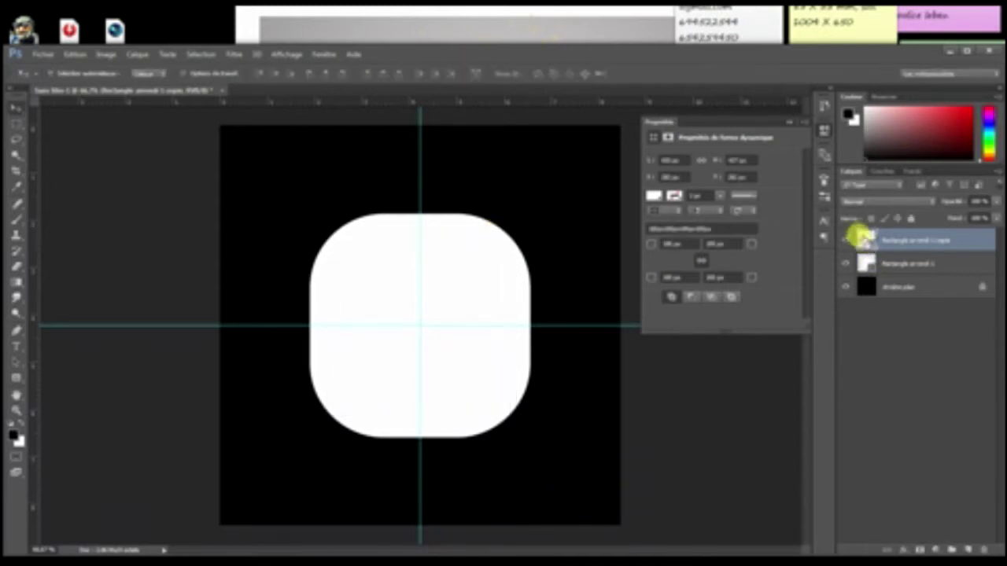
Step: Rasterize the original square and delete its inner area to leave a thick white ring
left_click(860, 235, "ctrl")
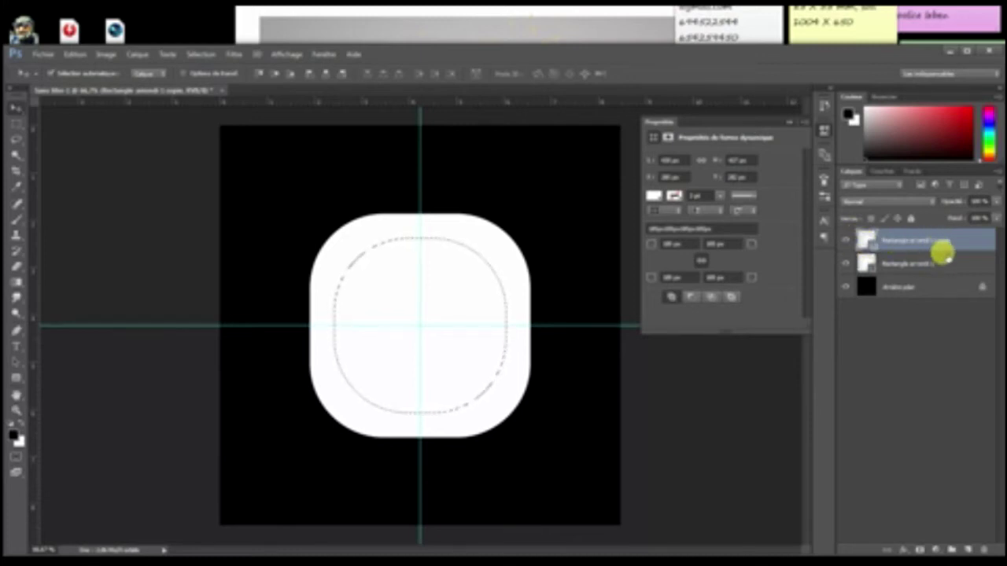
right_click(944, 264)
left_click(767, 168)
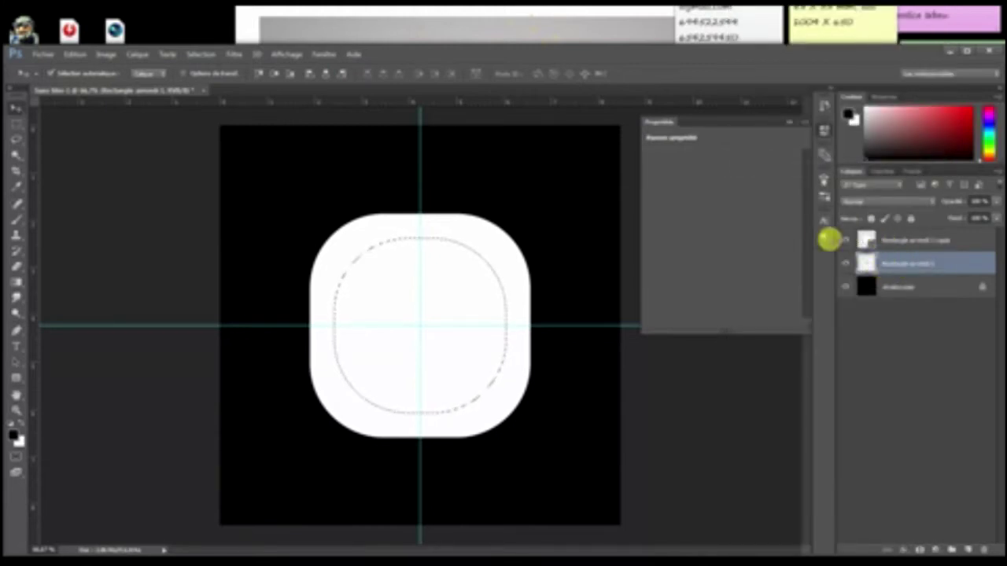
key("Delete")
key("ctrl+d")
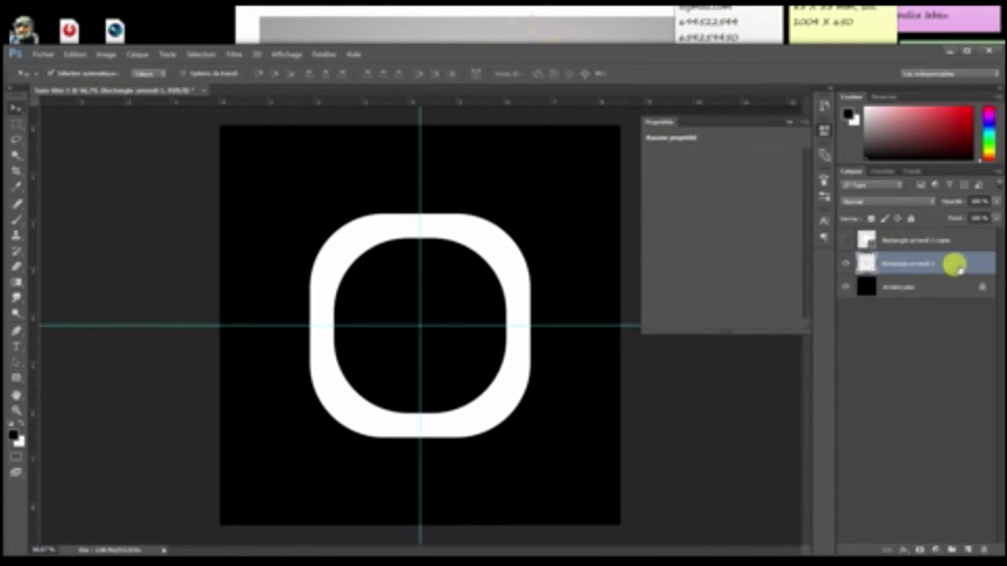
double_click(856, 275)
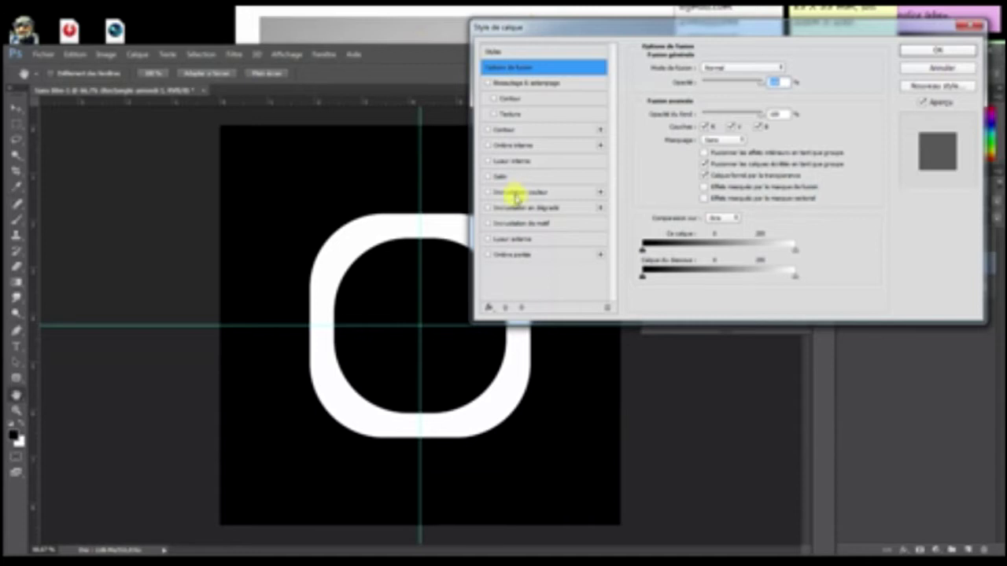
Step: Add a Gradient Overlay to the ring and set its left colour stop to white
left_click(515, 209)
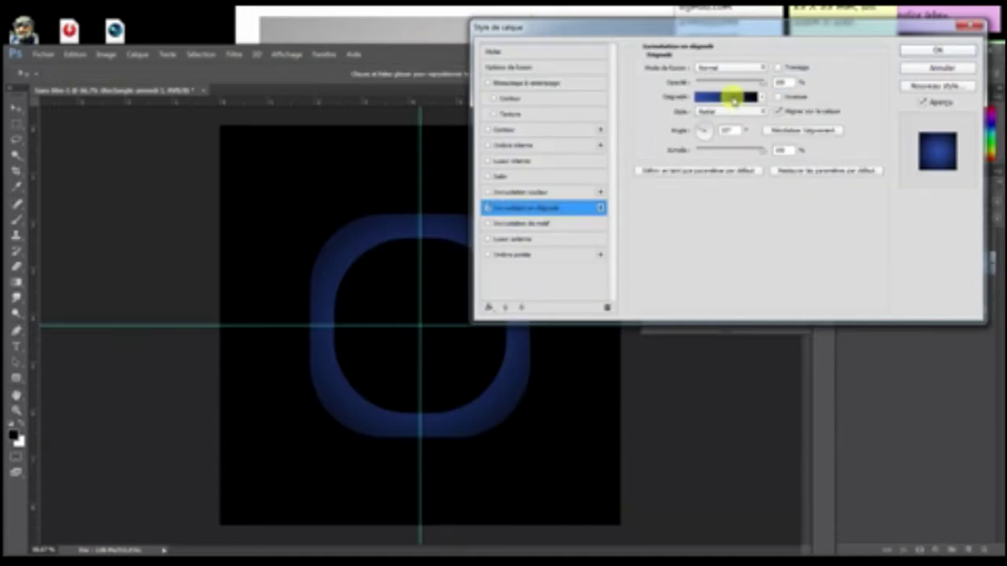
left_click(731, 97)
left_click(649, 292)
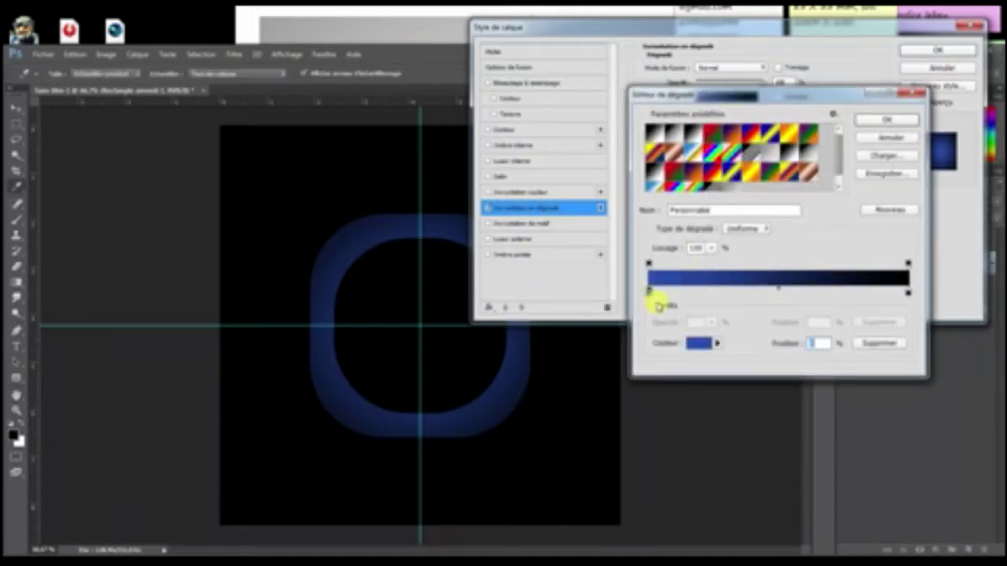
left_click(699, 344)
left_click_drag(643, 255, 619, 78)
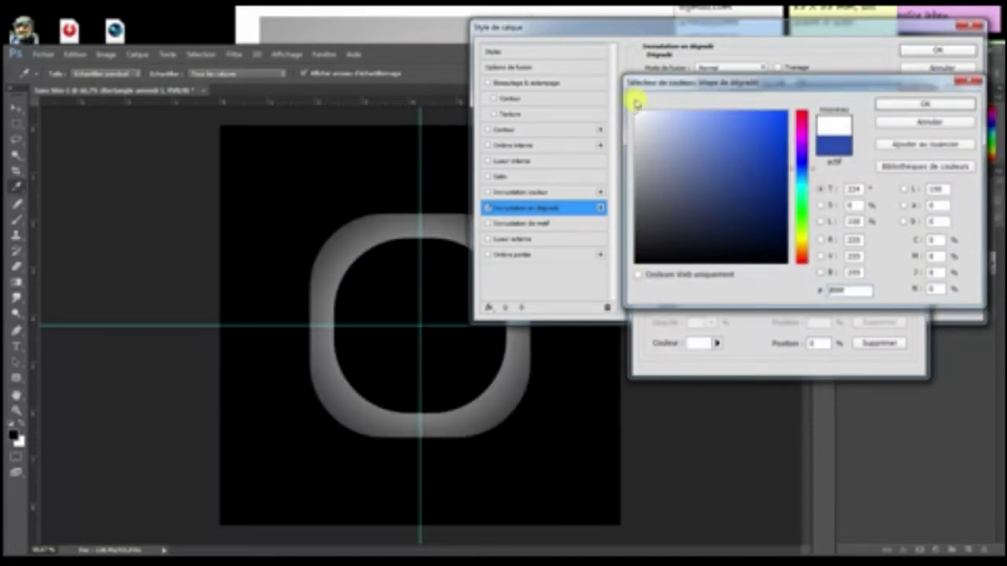
left_click(926, 106)
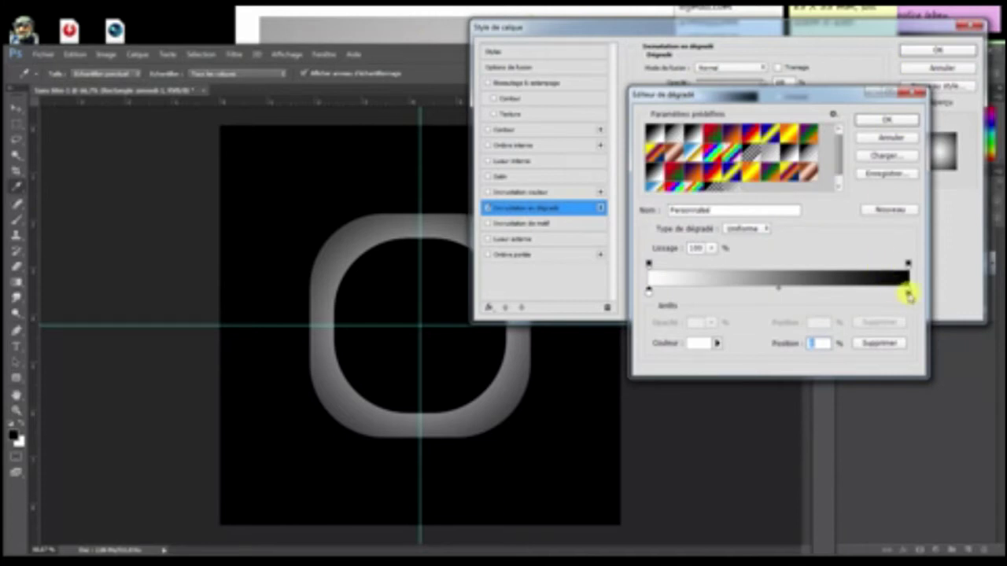
Step: Set the gradient's right stop to mid-grey, accept it, and enable Satin
left_click(908, 292)
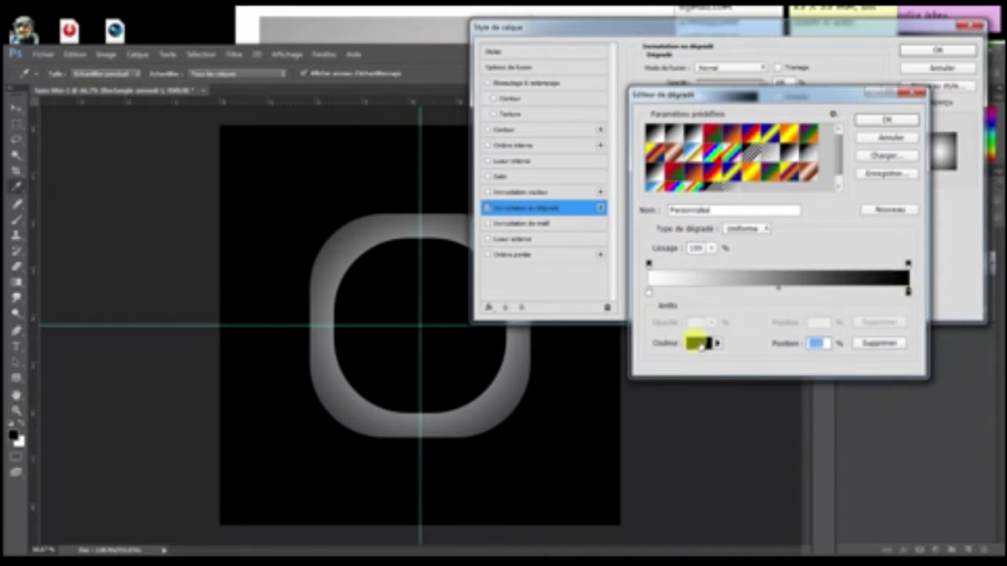
left_click(698, 343)
left_click_drag(641, 207, 624, 207)
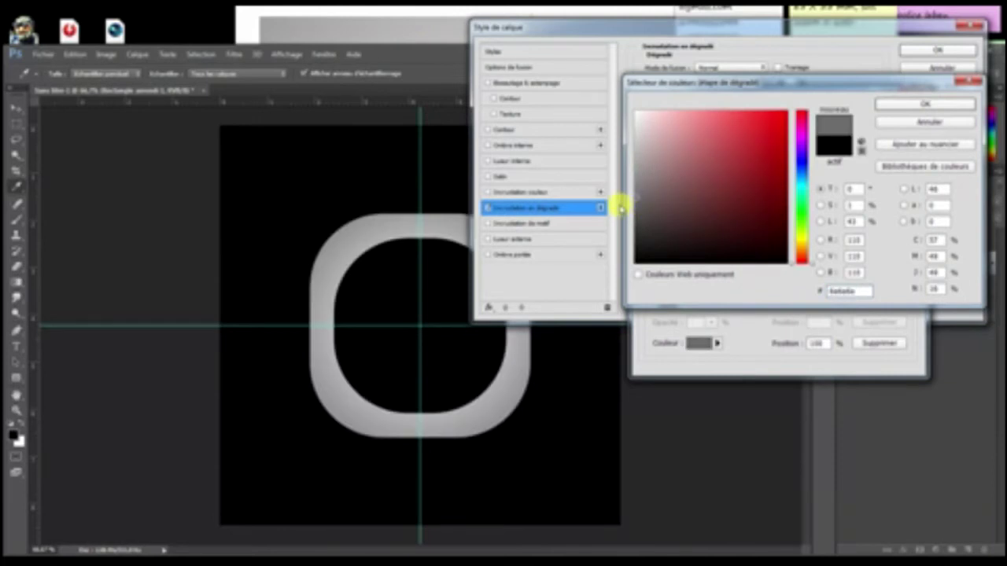
left_click(919, 103)
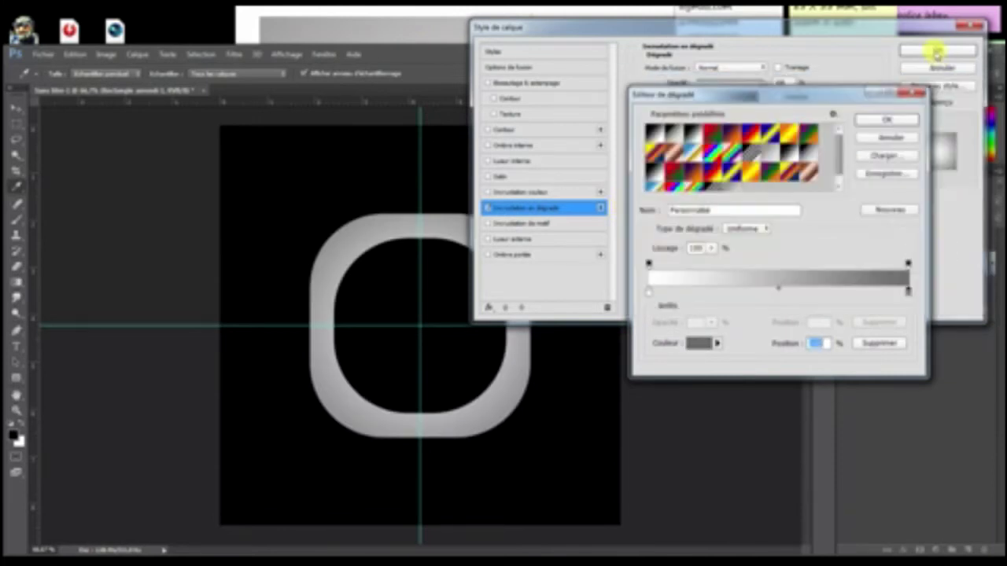
left_click(902, 120)
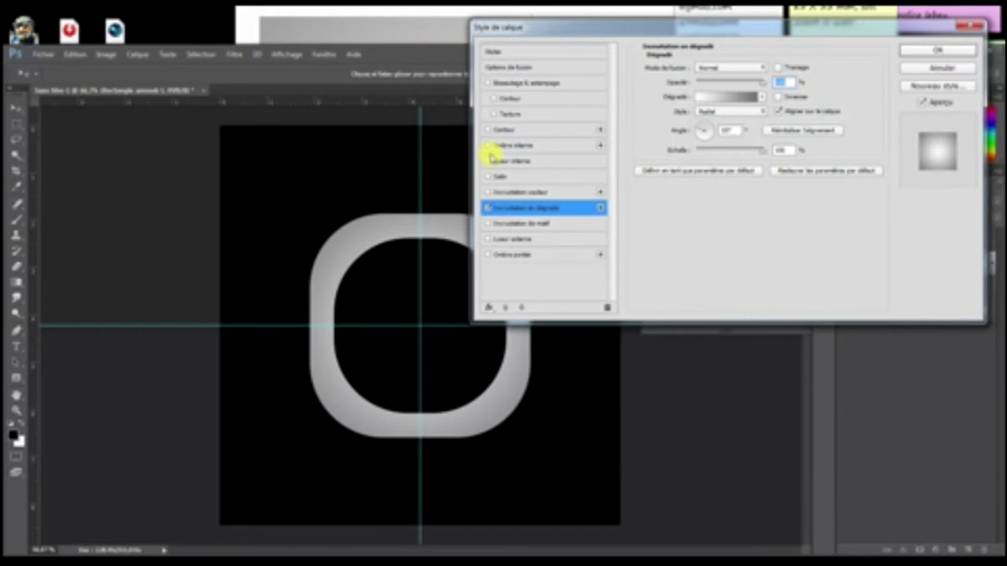
left_click(488, 177)
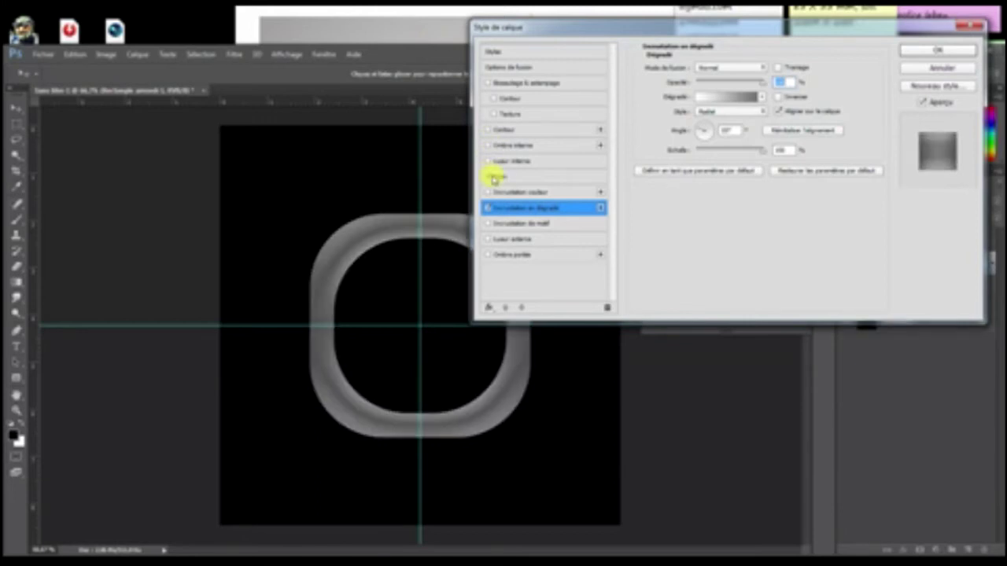
Step: Adjust the Satin opacity, size and distance sliders for soft banded shading
left_click(496, 177)
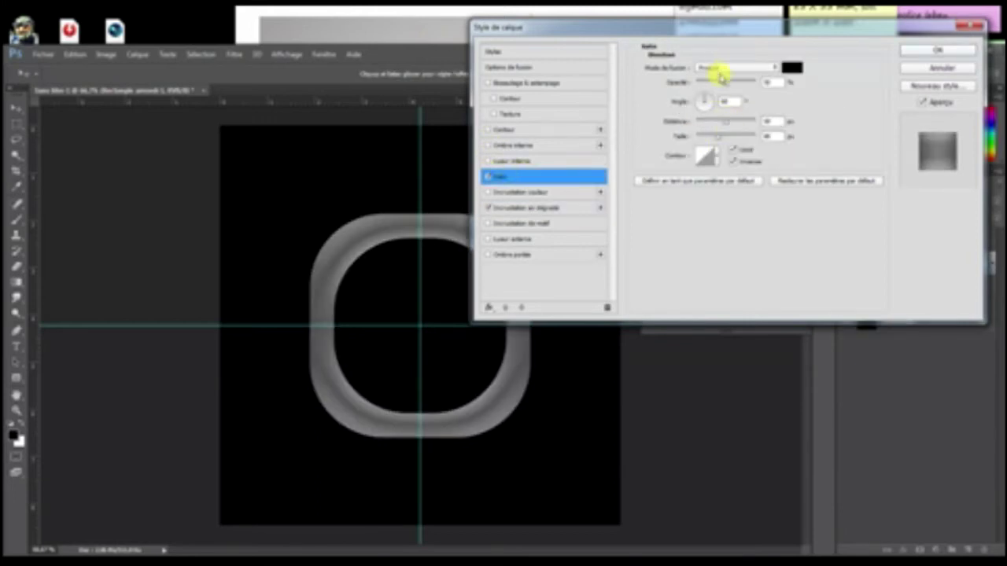
mouse_move(728, 87)
left_mouse_down()
mouse_move(753, 83)
mouse_move(723, 88)
left_mouse_up()
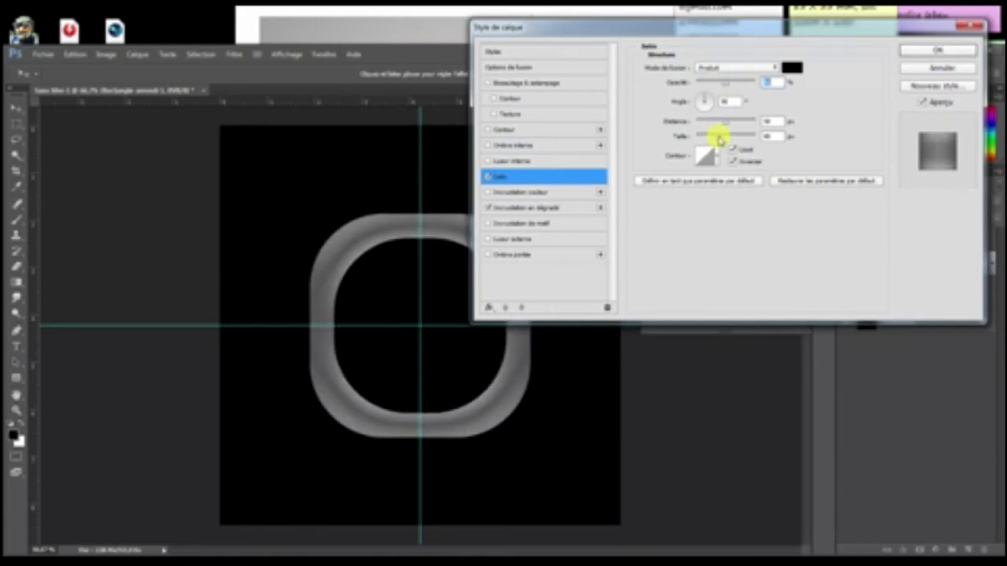
left_click_drag(718, 139, 710, 140)
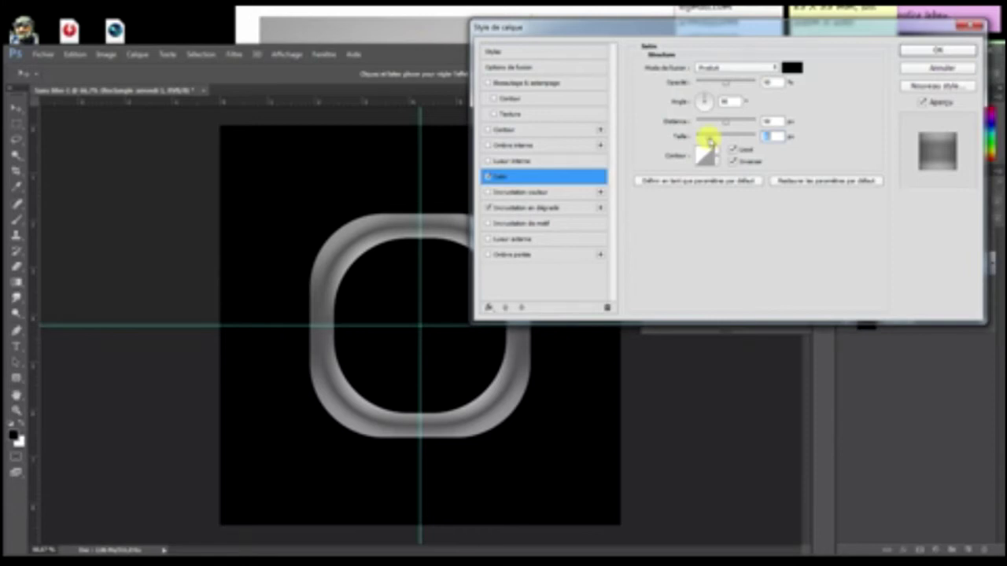
left_click_drag(734, 124, 731, 124)
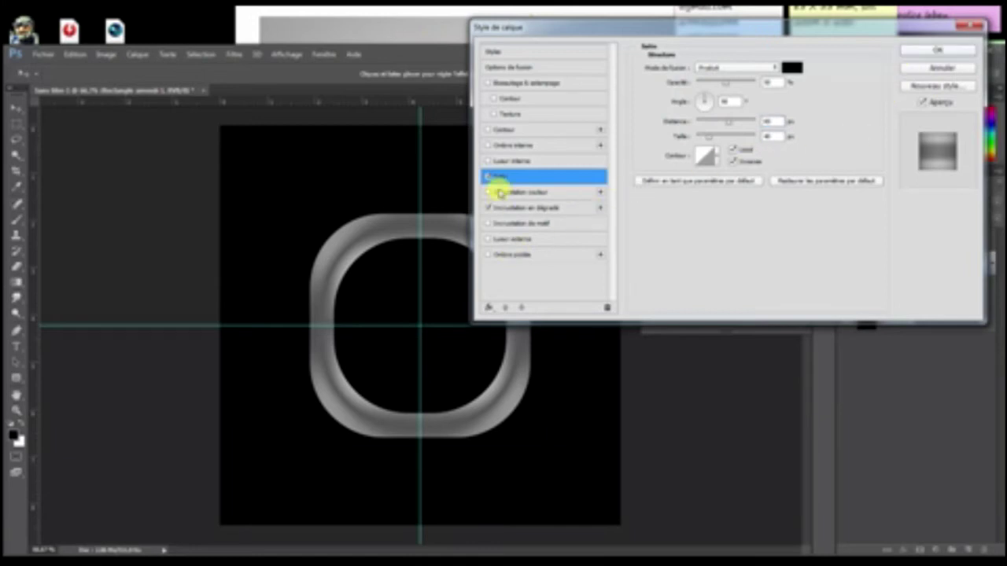
Step: Enable Bevel and Emboss with a larger size, add Texture, and apply the layer style
left_click(489, 83)
left_click(513, 85)
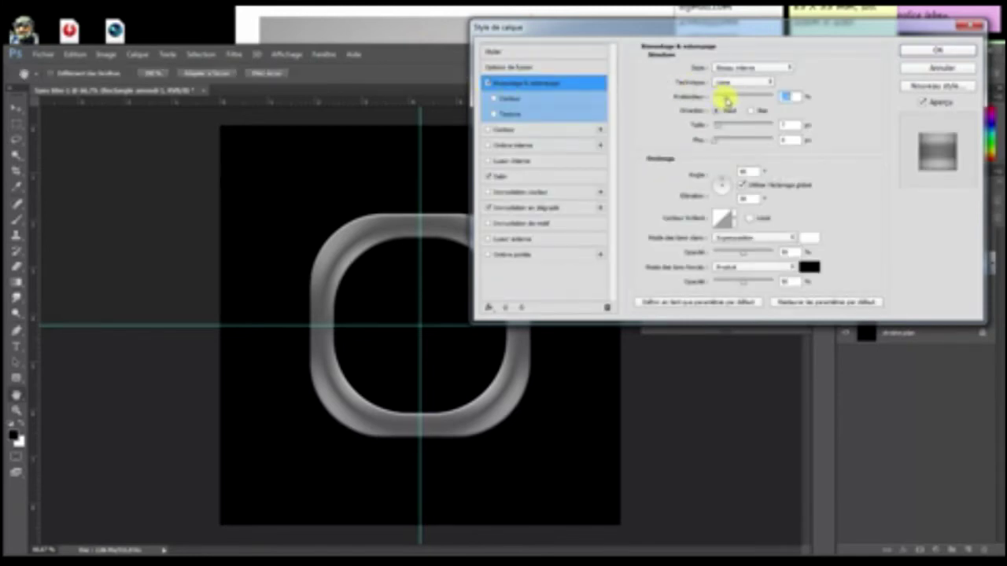
left_click_drag(681, 29, 700, 21)
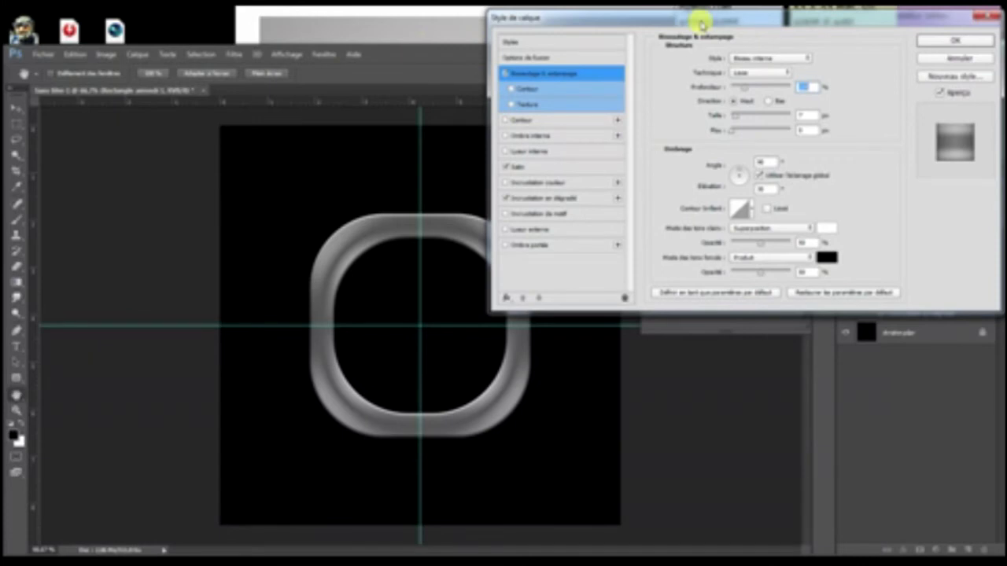
left_click_drag(735, 117, 739, 118)
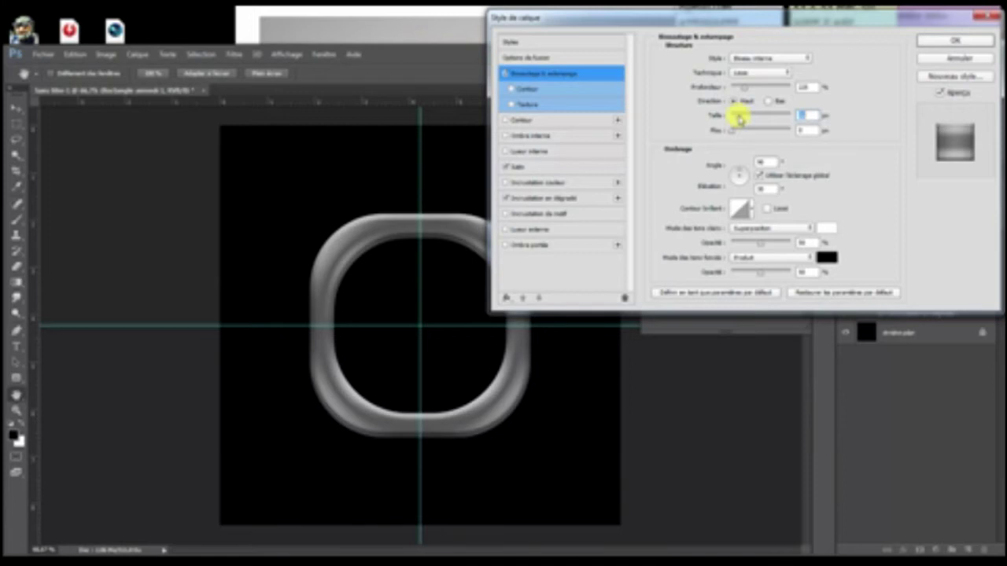
left_click(513, 105)
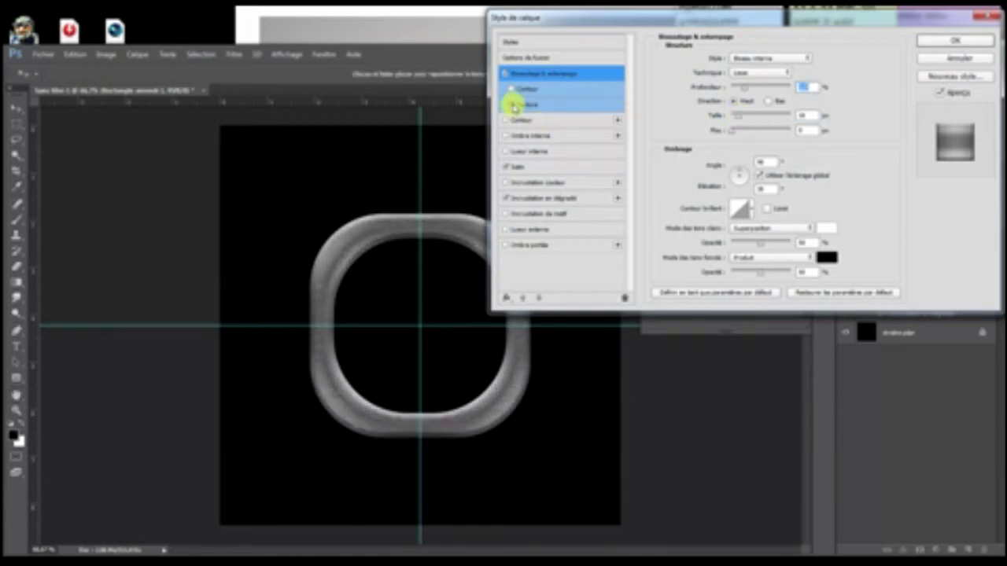
left_click(511, 104)
left_click(512, 90)
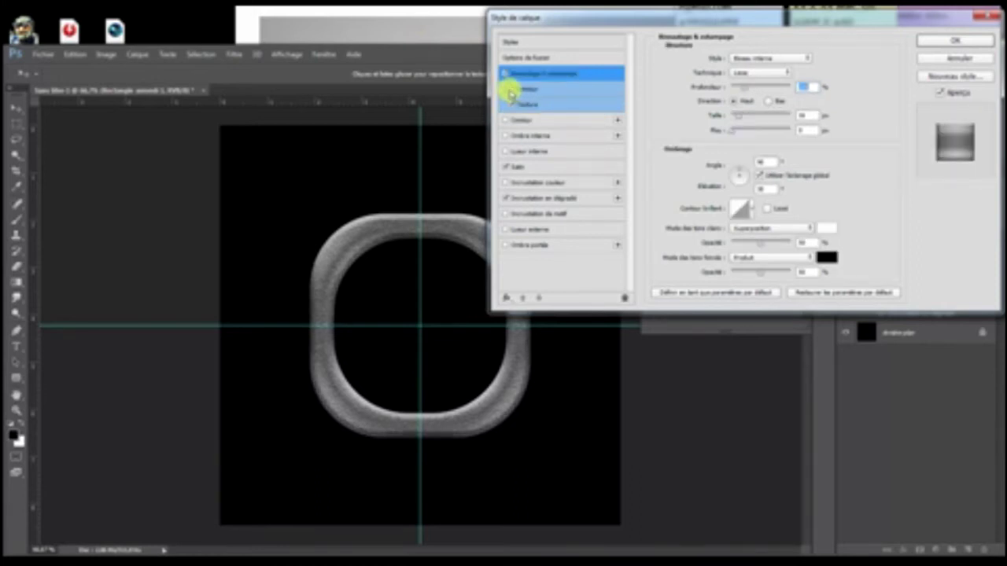
left_click(955, 44)
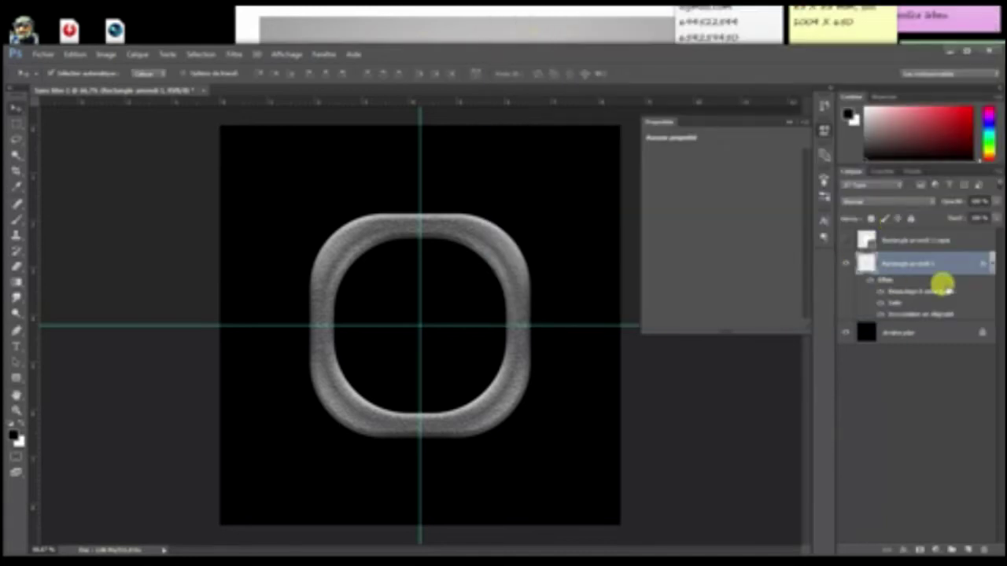
Step: Add a text layer with the letter A over the ring and colour it white
left_click(988, 266)
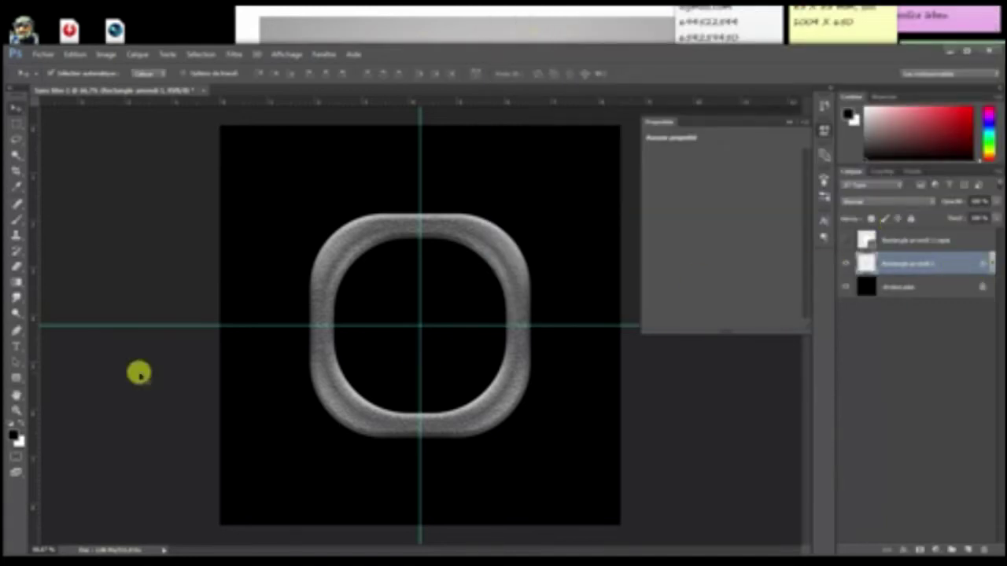
key("t")
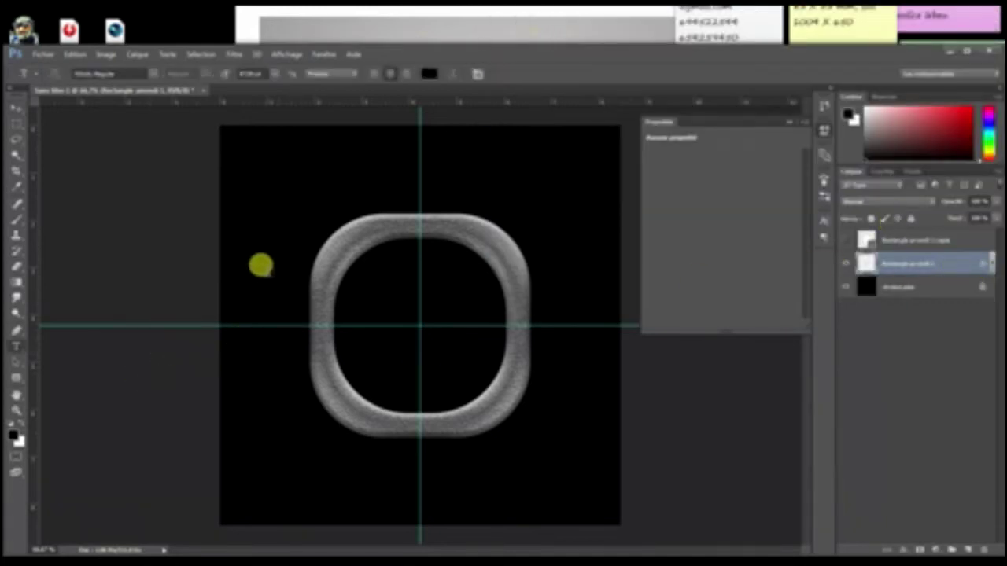
left_click(358, 299)
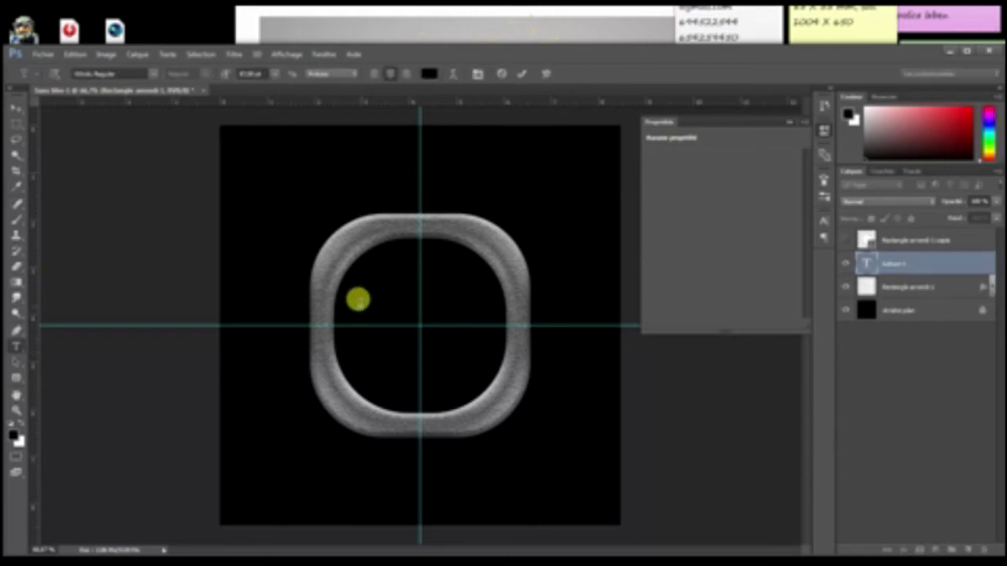
type("P")
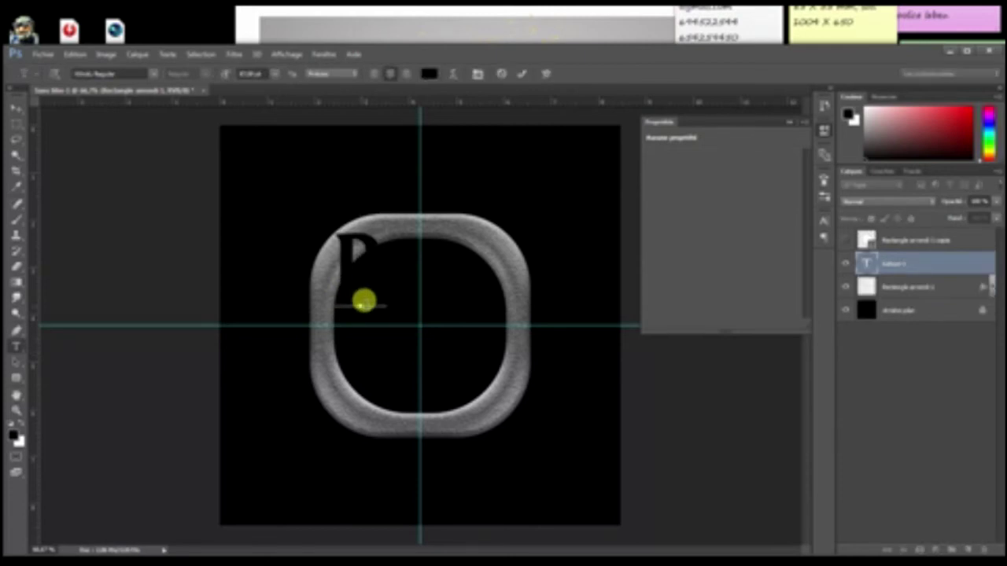
double_click(348, 276)
left_click(638, 113)
left_click(903, 106)
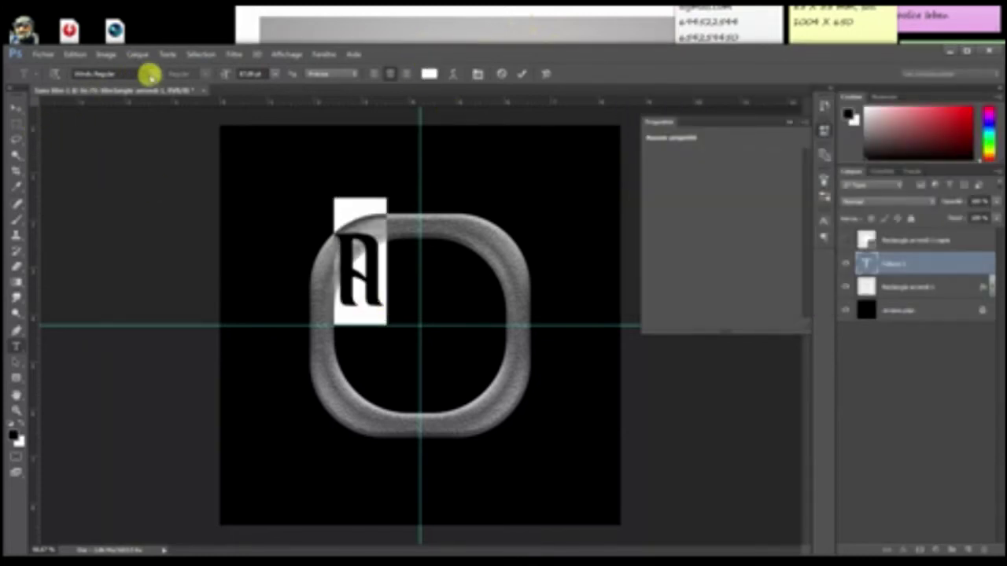
Step: Cycle through fonts for the letter with the arrow keys in the font field
left_click(150, 75)
key("Down")
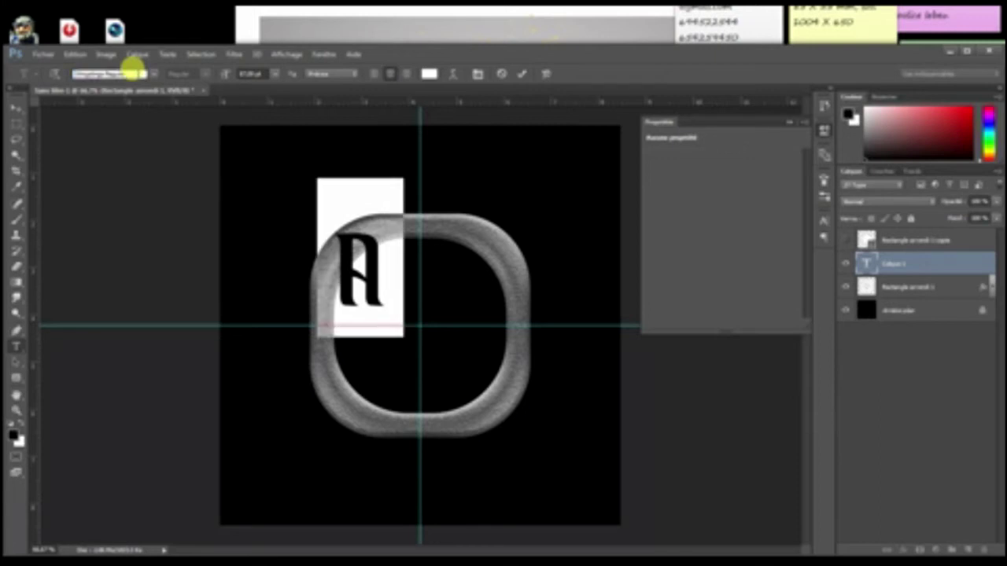
key("Down")
key("Down")
key("Down")
key("Down")
key("Down")
key("Down")
key("Down")
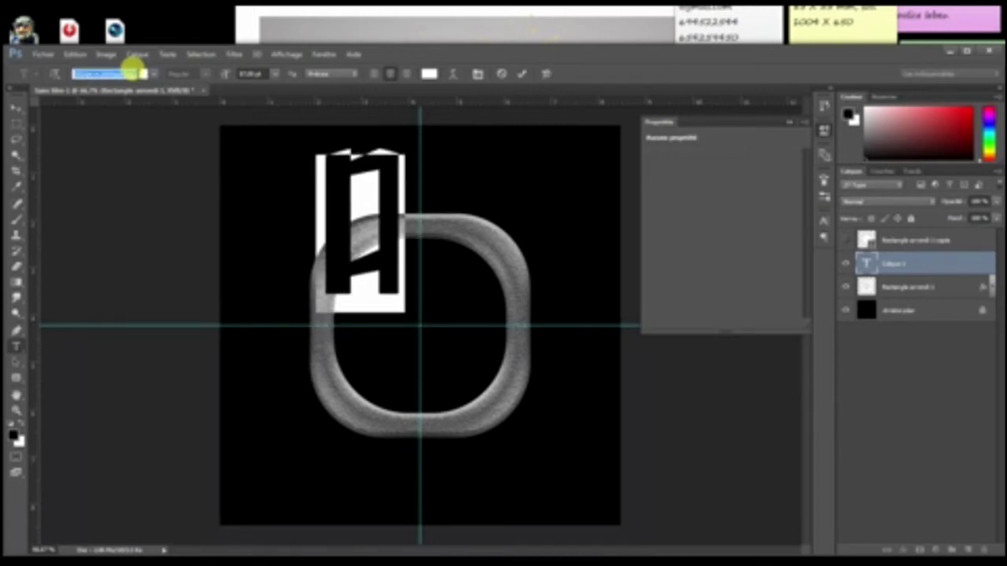
key("Down")
key("Down")
key("Down")
key("Down")
key("Down")
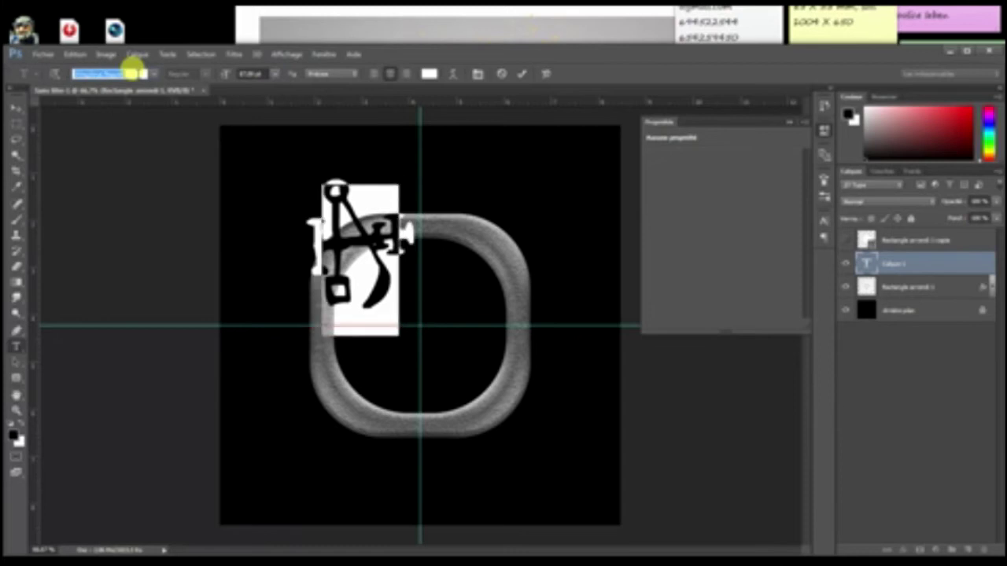
key("Down")
key("Down")
key("Down")
key("Down")
key("Down")
key("Down")
key("Down")
key("Down")
key("Down")
key("Down")
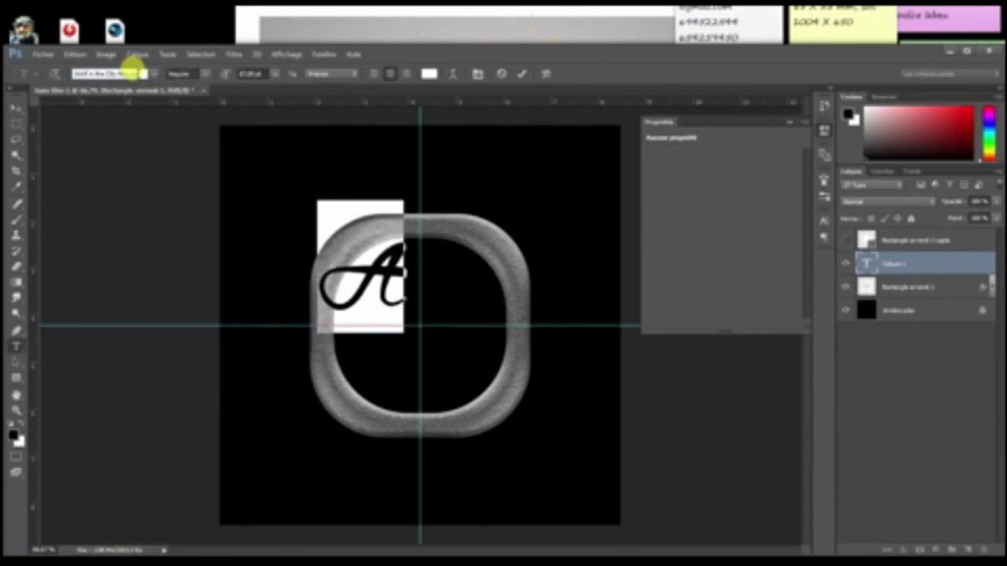
Step: Browse the font list, then move the letter A into the ring's centre
left_click(154, 73)
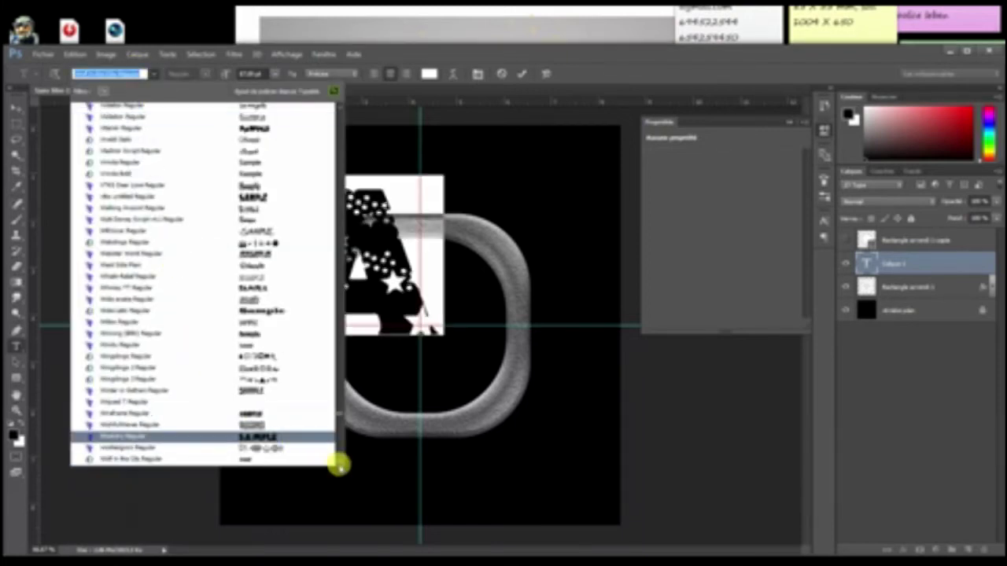
scroll(338, 464, "down", 3)
scroll(339, 464, "down", 3)
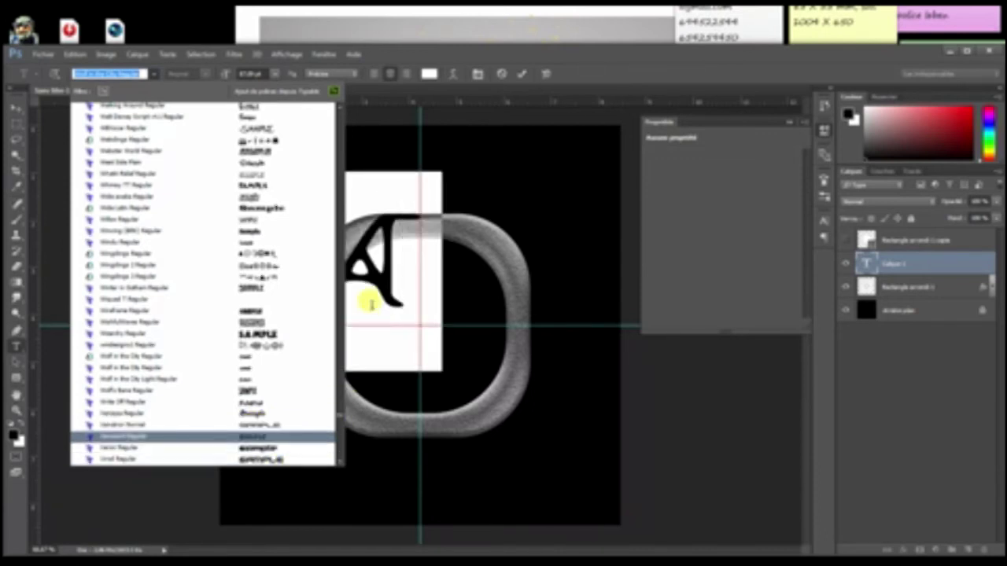
left_click(369, 304)
left_click_drag(376, 366, 456, 391)
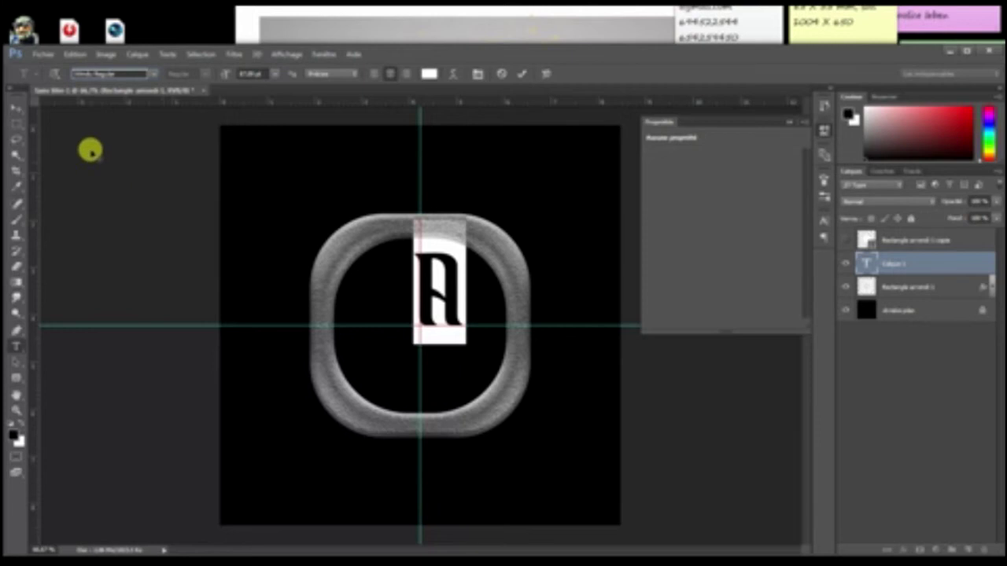
Step: Search the fonts for 'centu' and apply Century Gothic Bold to the letter A
left_click(155, 73)
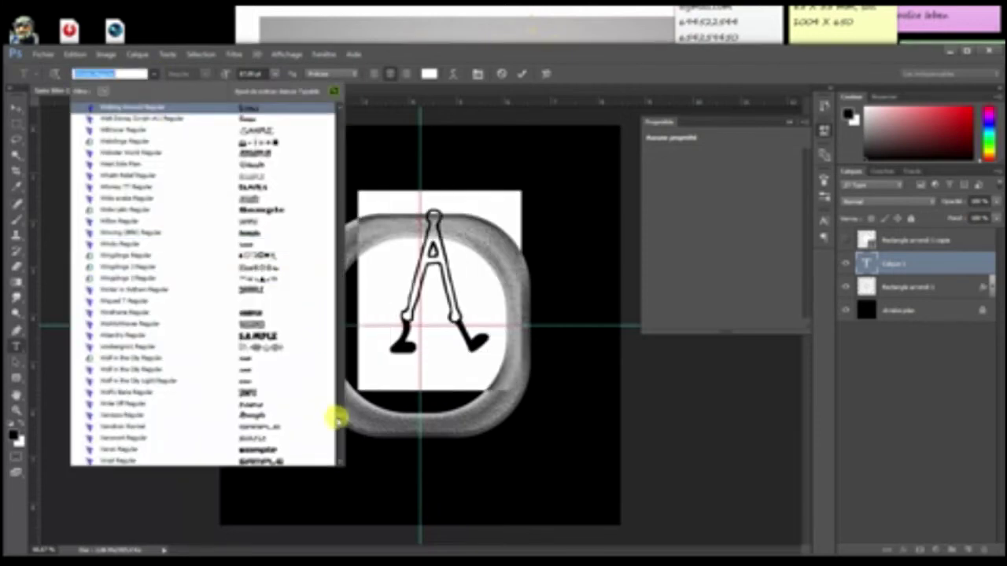
scroll(337, 417, "down", 2)
scroll(337, 413, "down", 5)
scroll(335, 410, "up", 10)
scroll(333, 397, "up", 3)
scroll(329, 382, "up", 3)
scroll(330, 371, "up", 3)
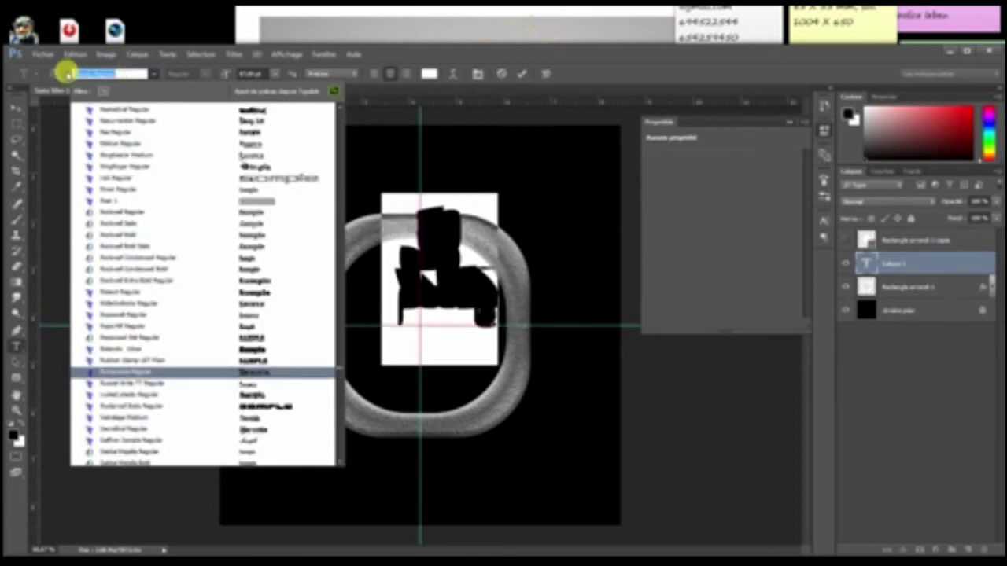
type("wolf")
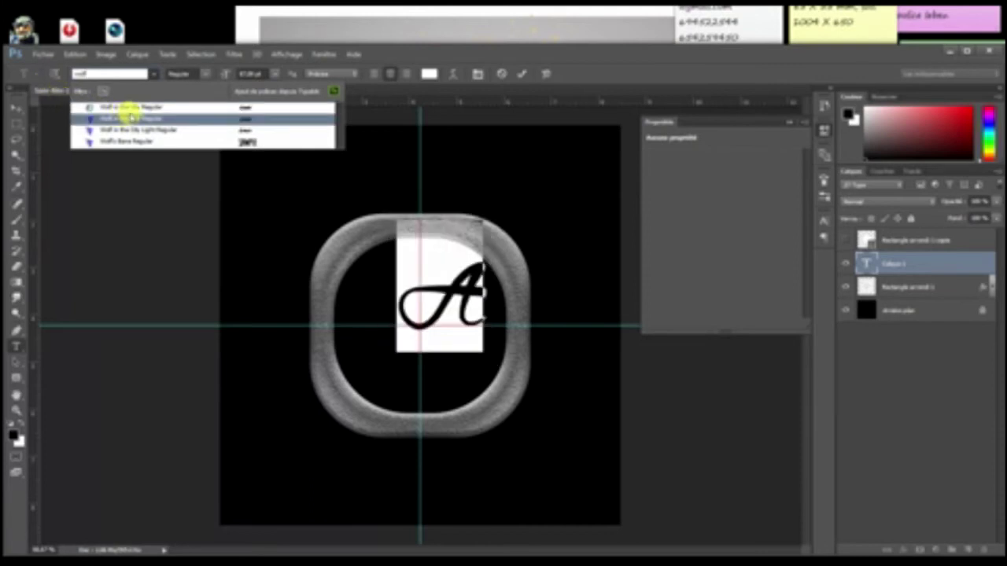
key("BackSpace")
key("BackSpace")
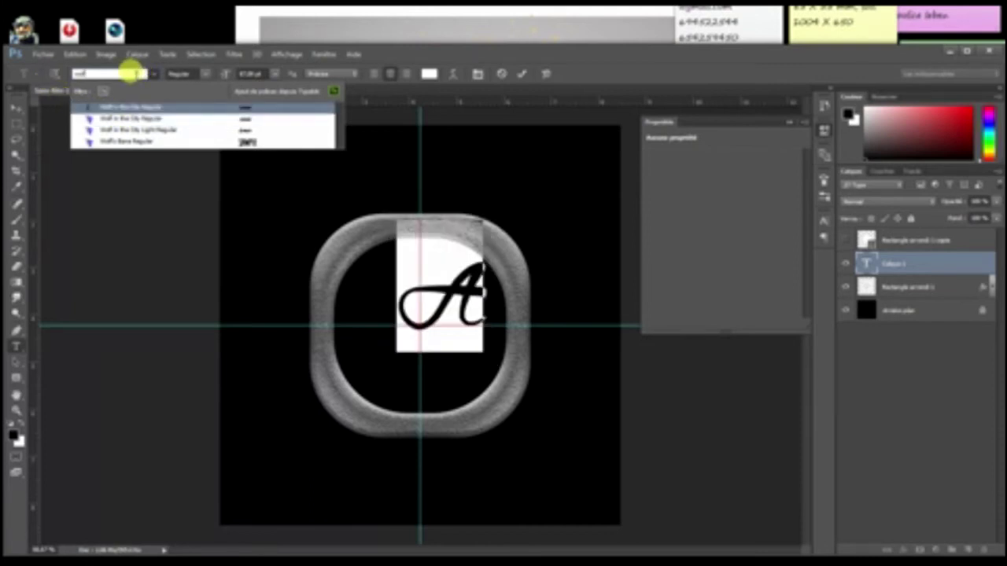
key("BackSpace")
key("BackSpace")
type("centu")
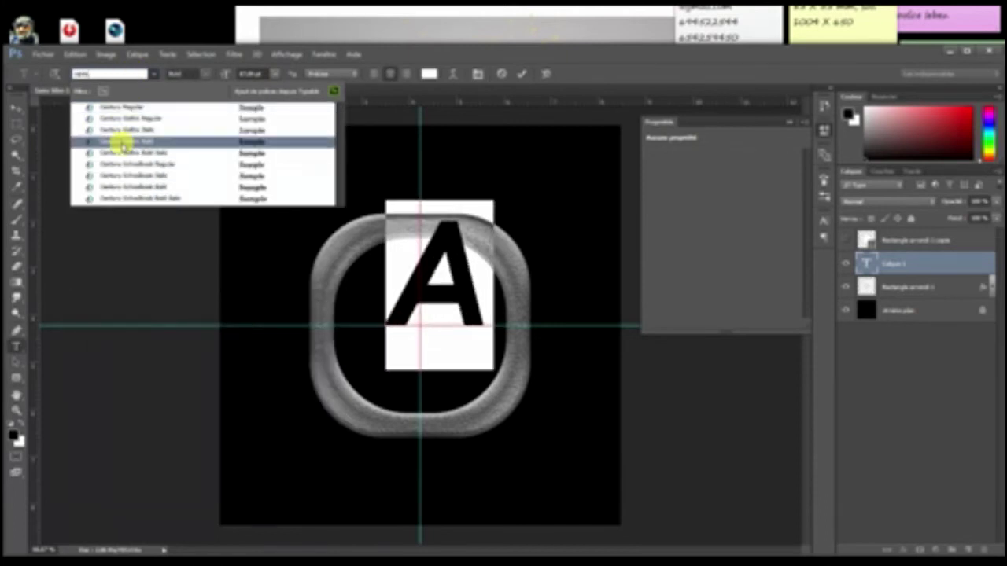
left_click(121, 141)
Step: Reposition the letter A inside the frame and scale it up
left_click(20, 116)
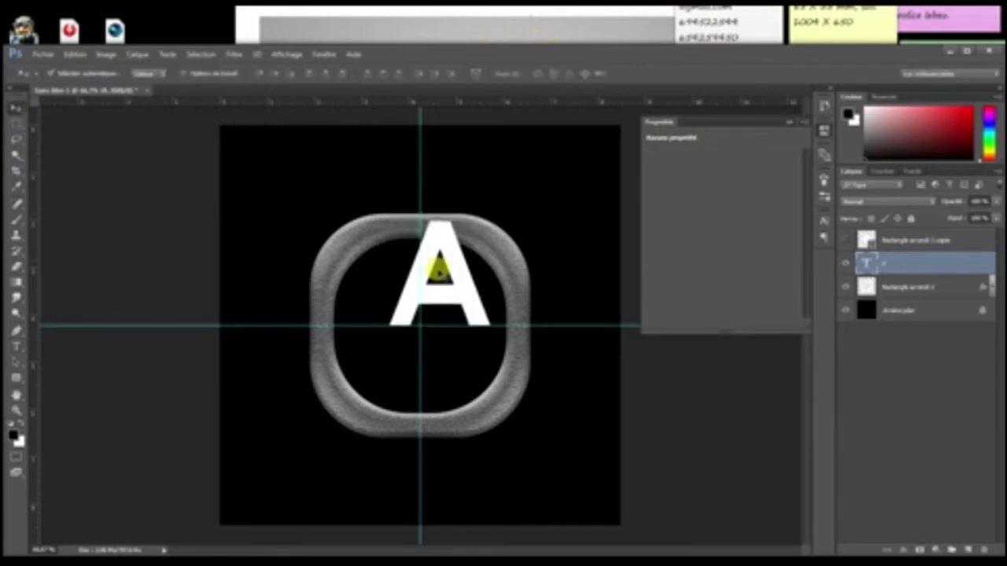
mouse_move(461, 297)
left_mouse_down()
mouse_move(449, 332)
mouse_move(421, 338)
left_mouse_up()
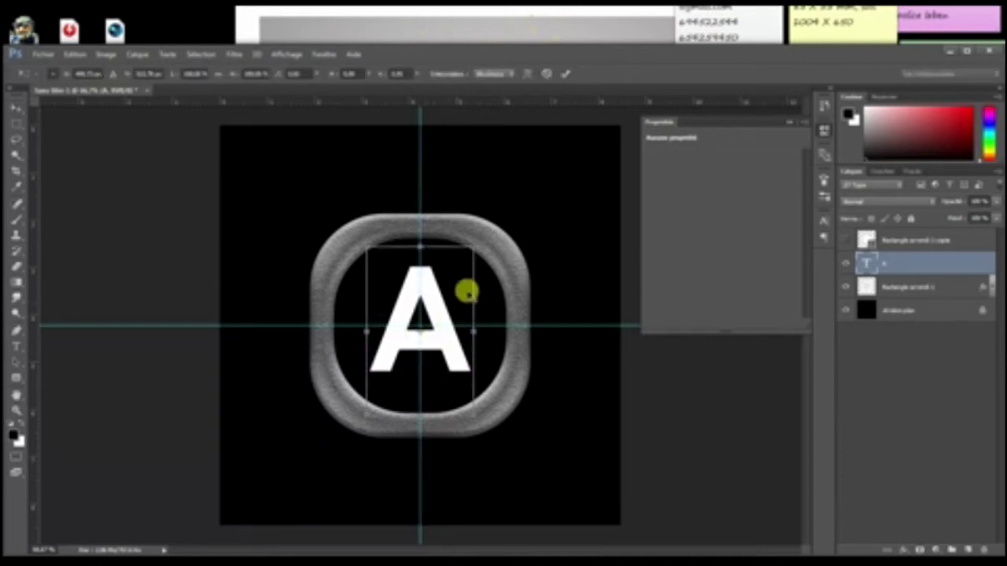
key("ctrl+t")
left_click_drag(468, 243, 494, 236)
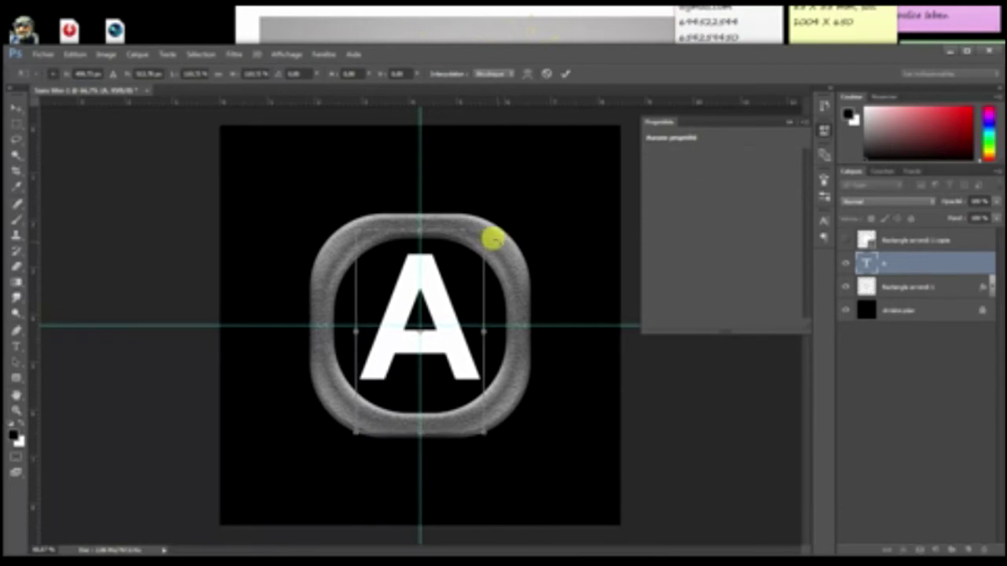
key("Return")
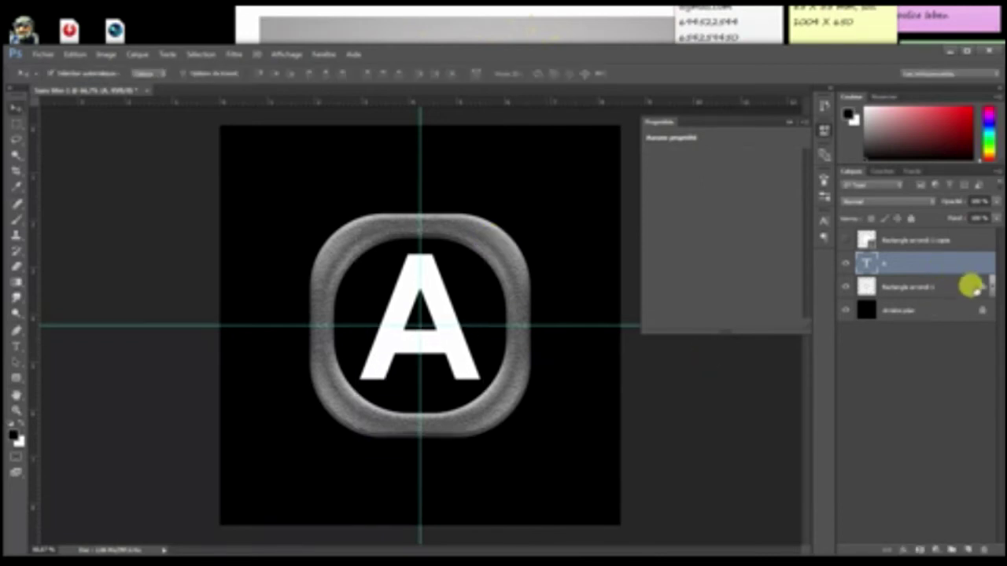
Step: Copy Rectangle arrondi 1's textured bevel, satin and gradient effects onto the A layer
left_click(975, 288)
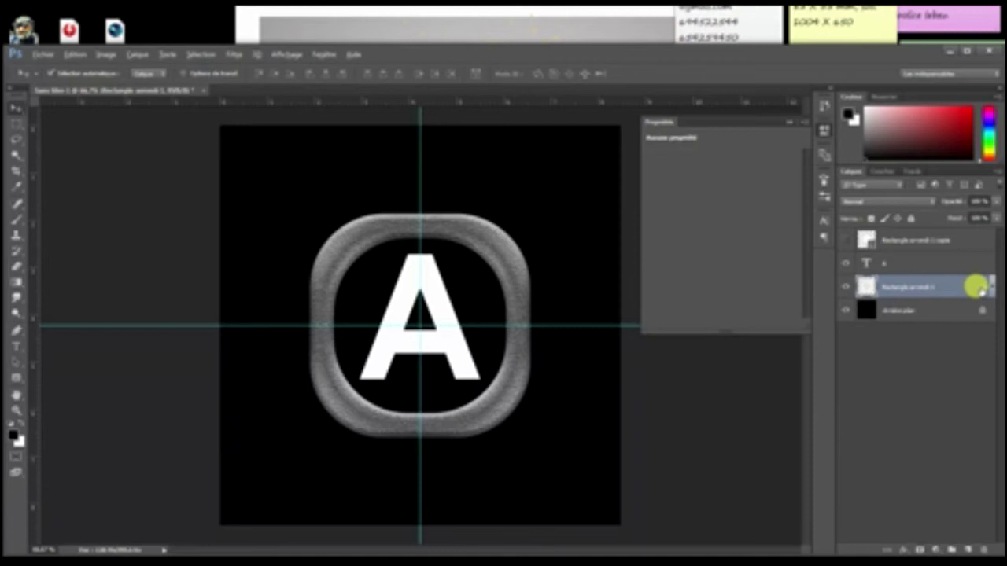
left_click_drag(972, 262, 972, 263)
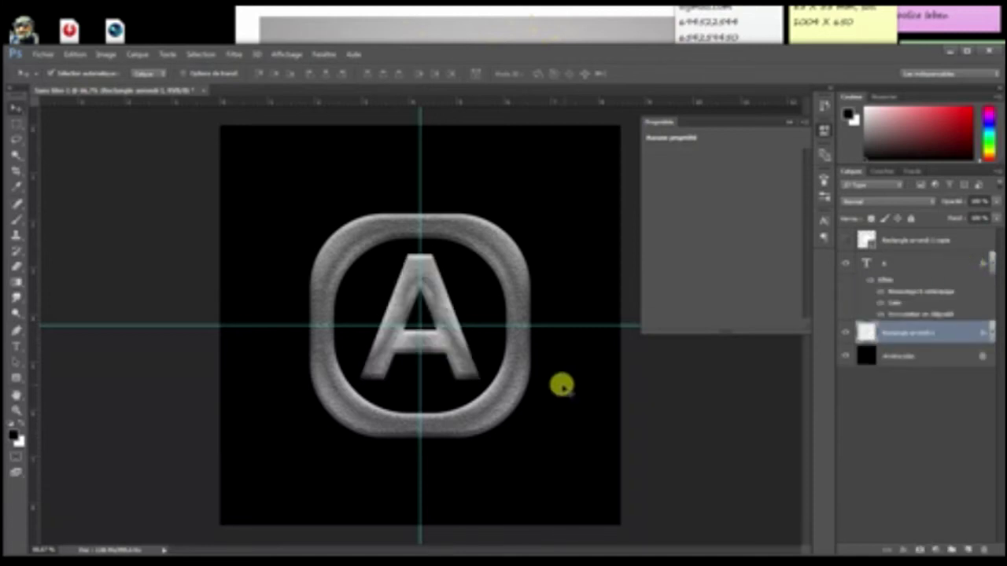
left_click(989, 262)
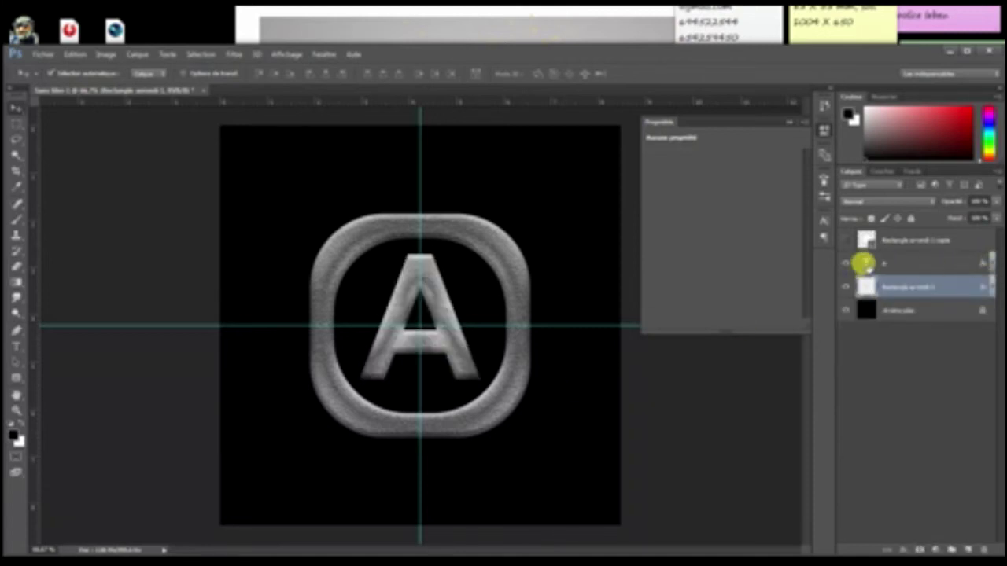
Step: Try a pinkish-red text colour on the A, then cancel it
double_click(864, 261)
left_click(429, 73)
left_click_drag(638, 176, 698, 140)
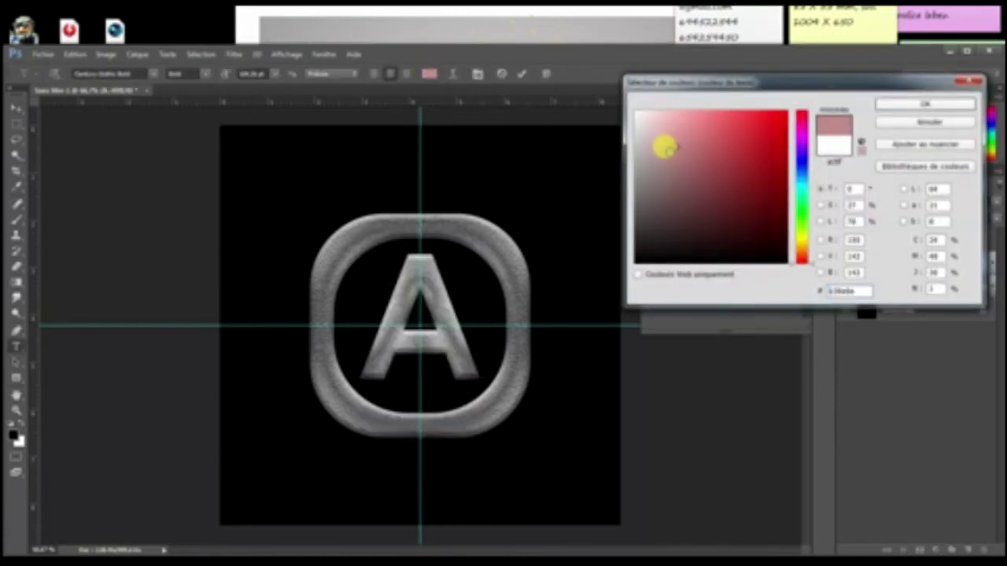
left_click(902, 122)
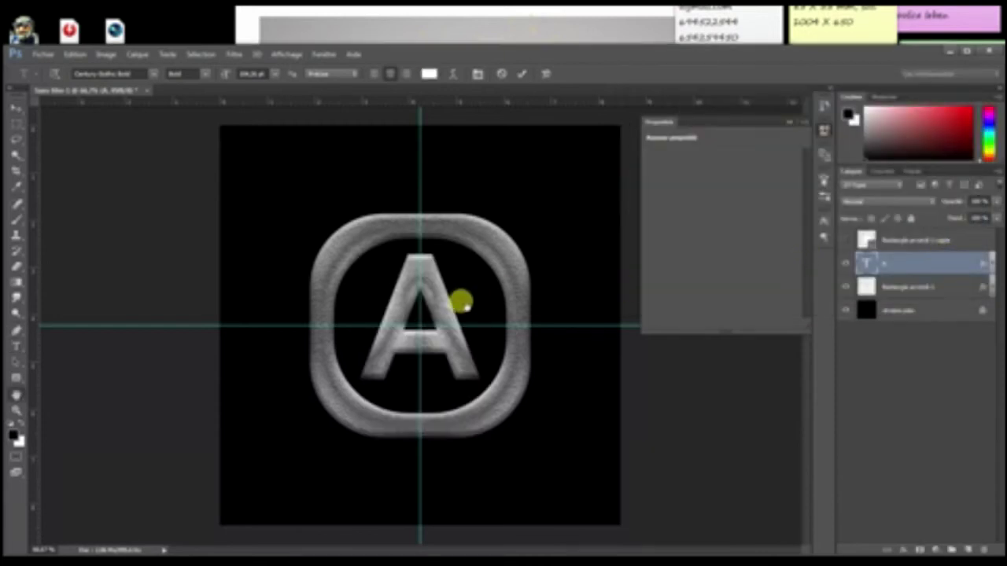
Step: Enable Incrustation couleur on the A with a green colour and apply the style
left_click(540, 185)
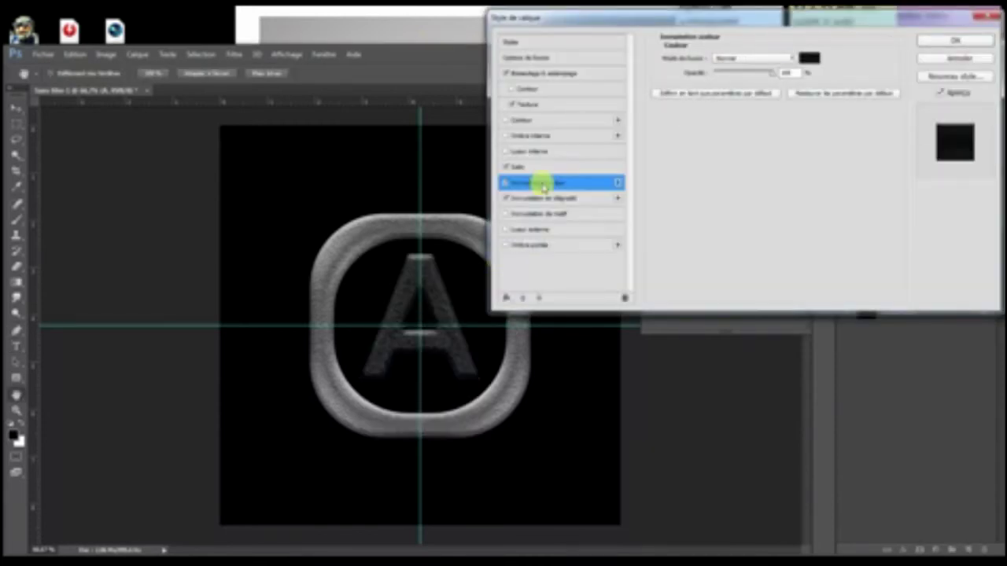
left_click(809, 58)
left_click(705, 123)
left_click_drag(709, 148, 731, 161)
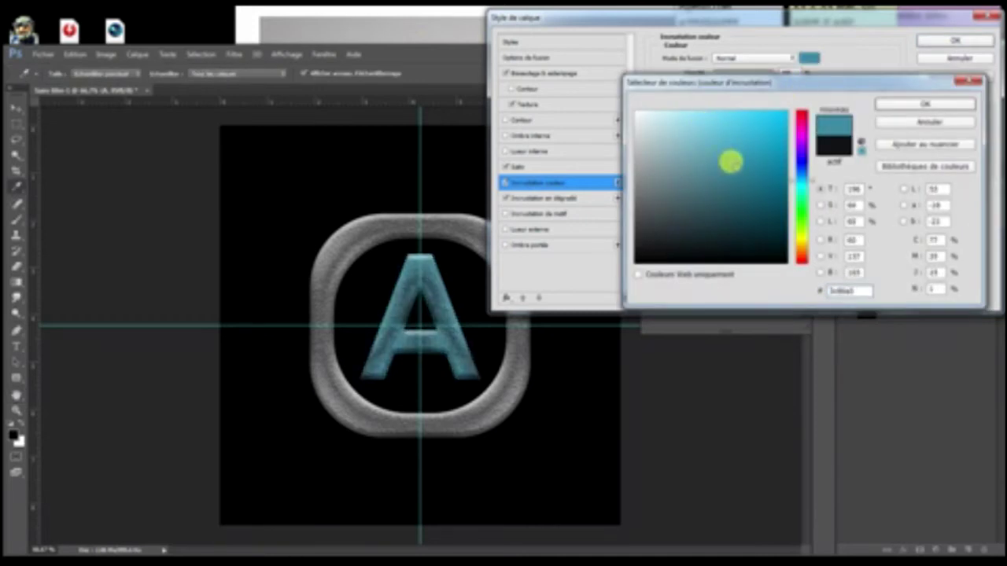
left_click(804, 244)
left_click_drag(804, 246, 798, 232)
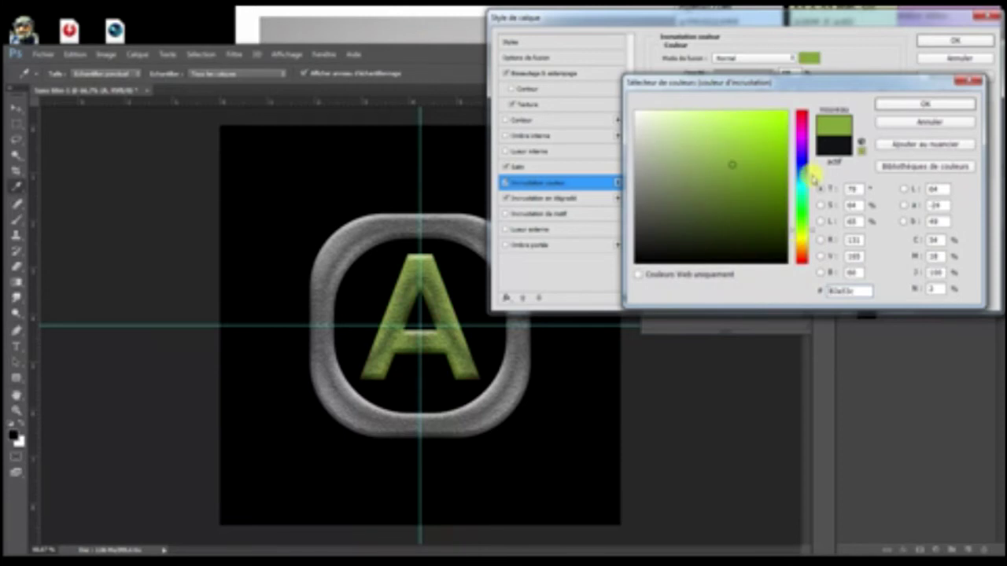
left_click(888, 109)
left_click(954, 40)
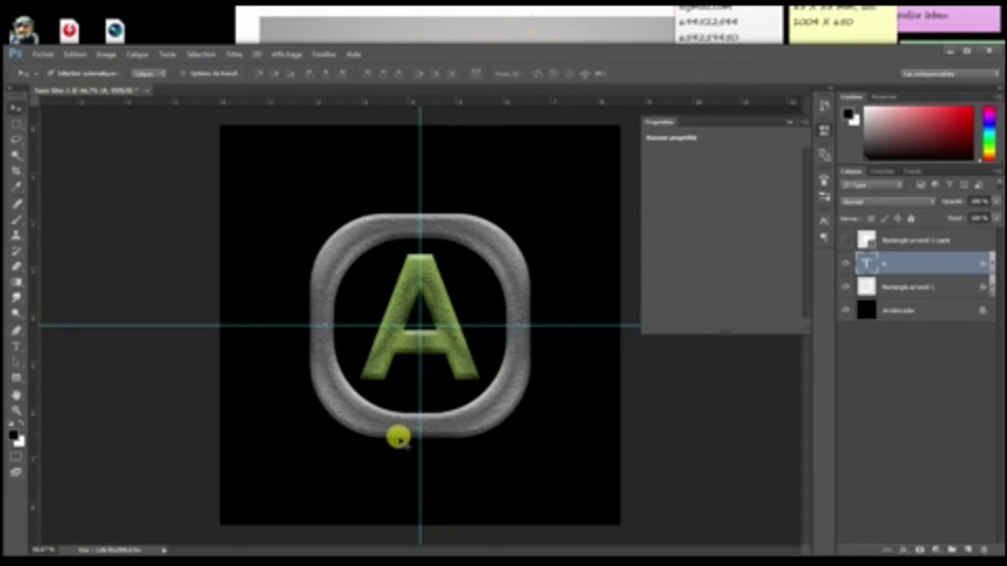
Step: Add a small white letter A at the lower left of the canvas
key("t")
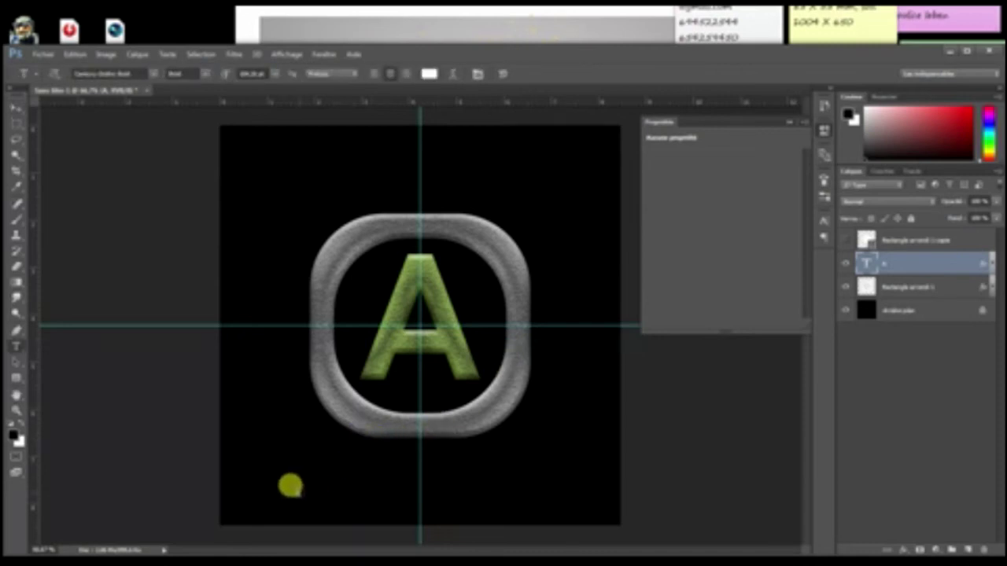
left_click(292, 494)
type("A")
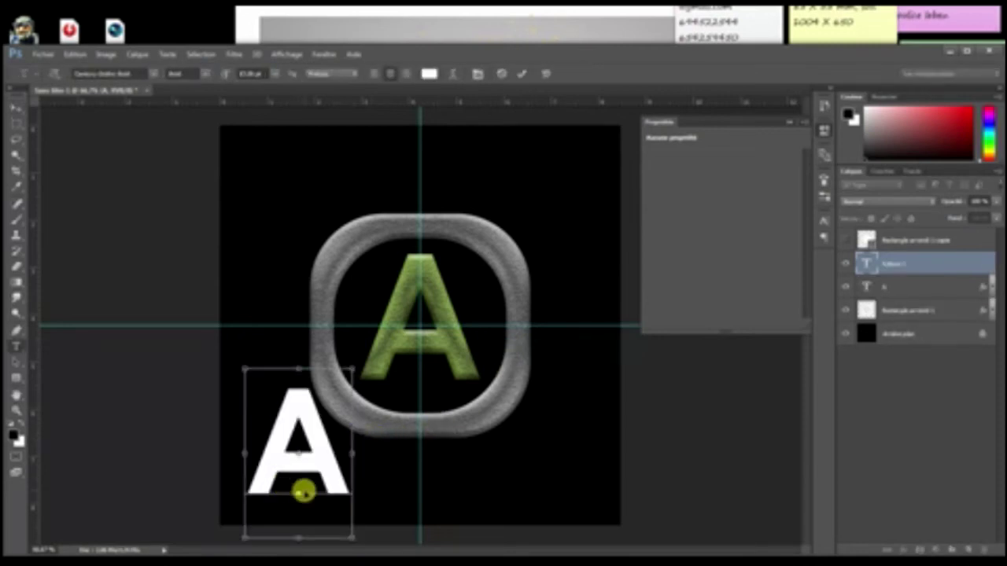
key("ctrl+a")
left_click_drag(226, 73, 202, 74)
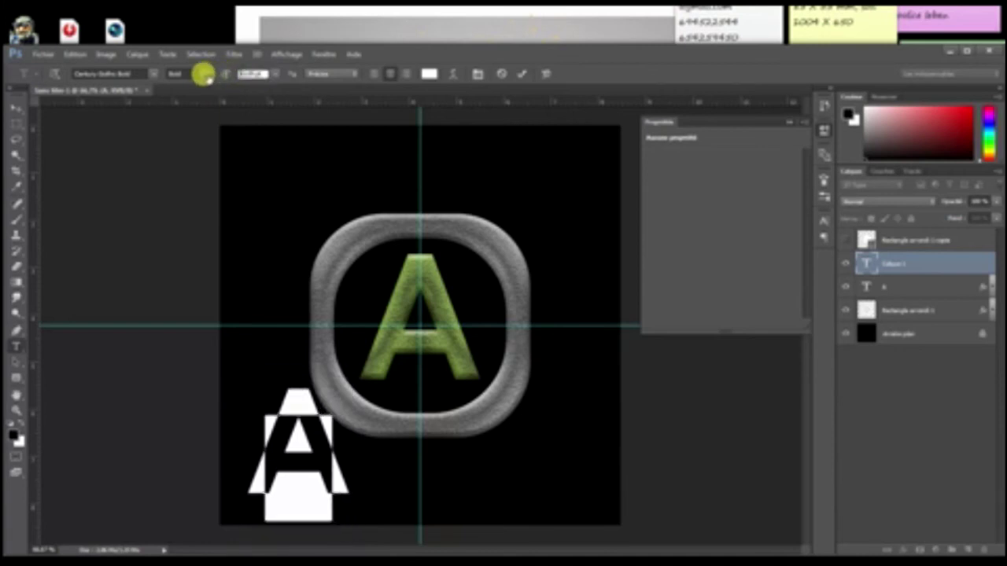
left_click(324, 474)
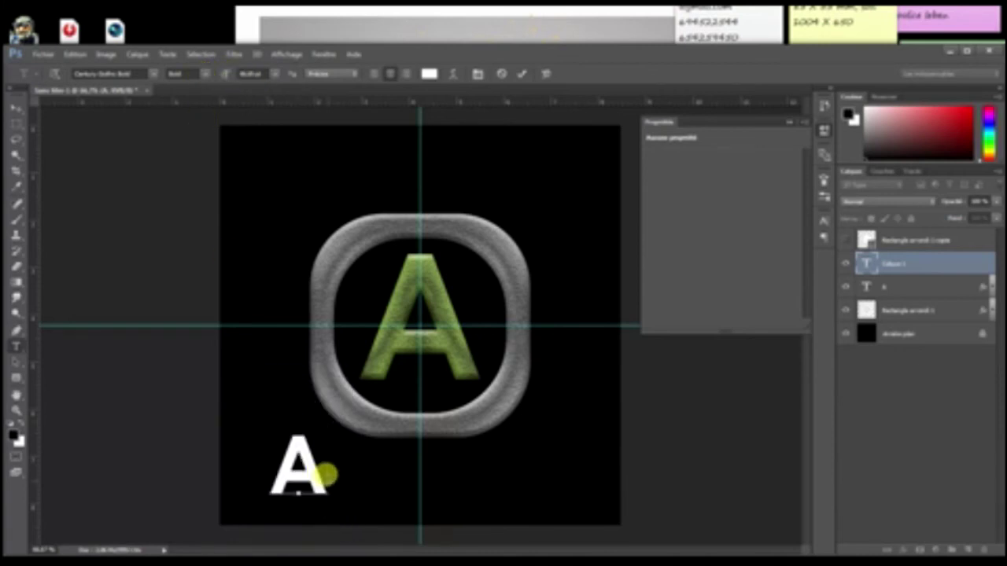
type("r")
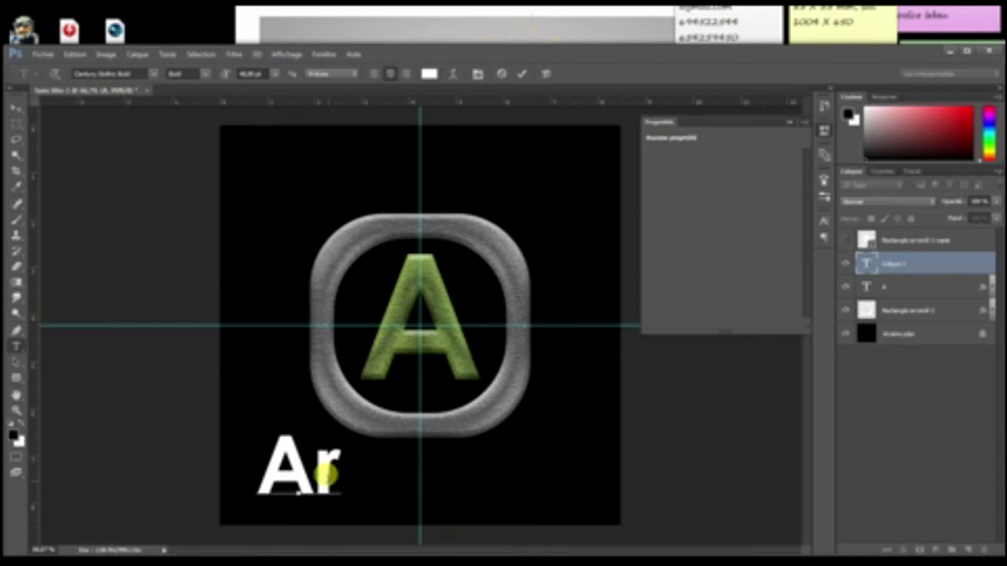
key("BackSpace")
key("ctrl+Return")
Step: Duplicate the small A to its right and retype the copy as R
left_click_drag(315, 474, 376, 481, "alt")
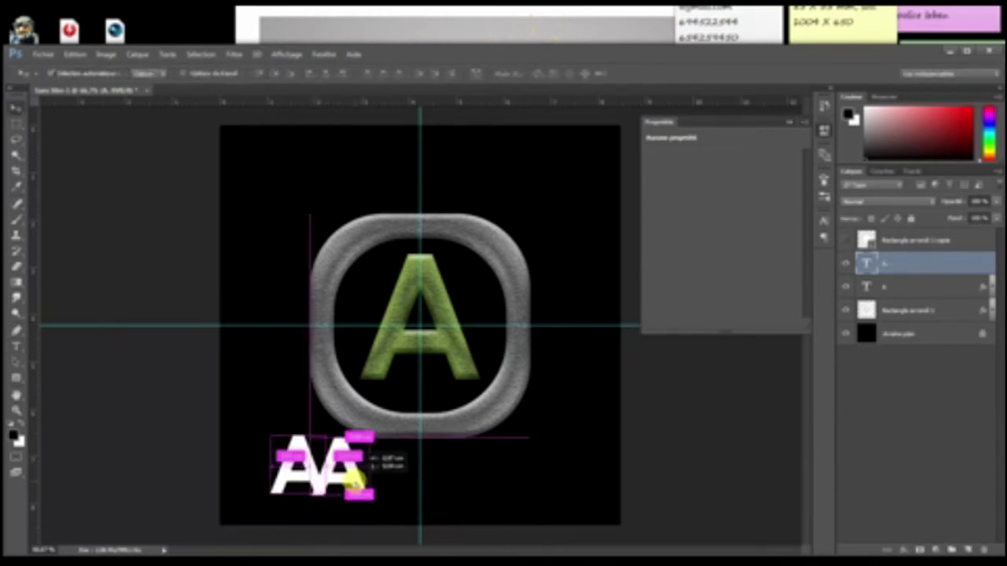
key("t")
left_click(376, 482)
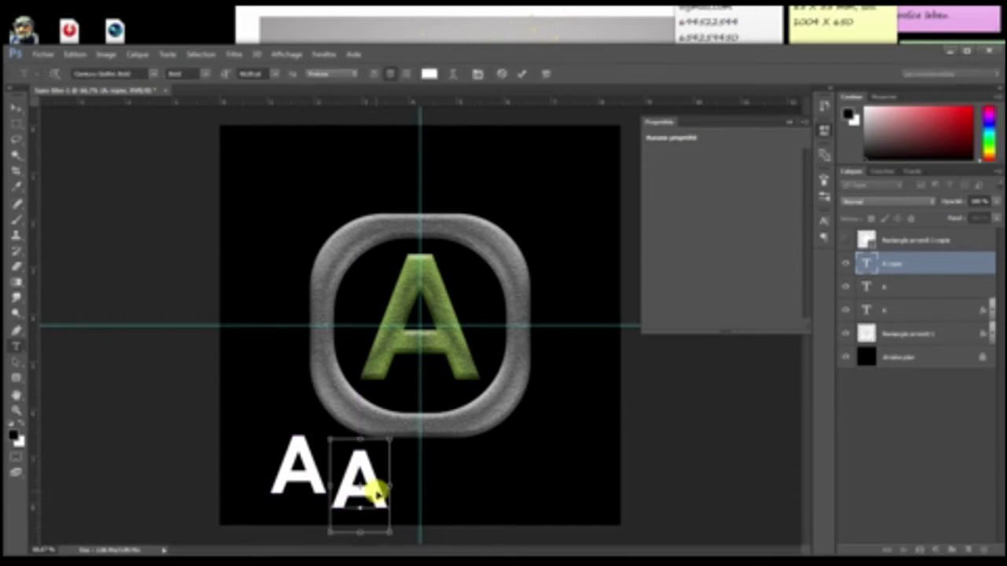
key("ctrl+a")
type("R")
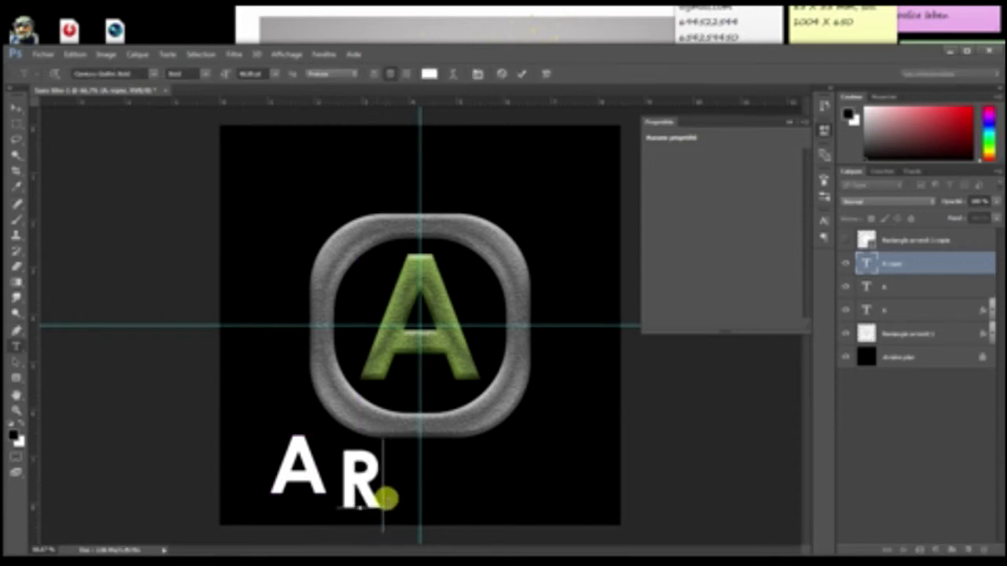
left_click(18, 111)
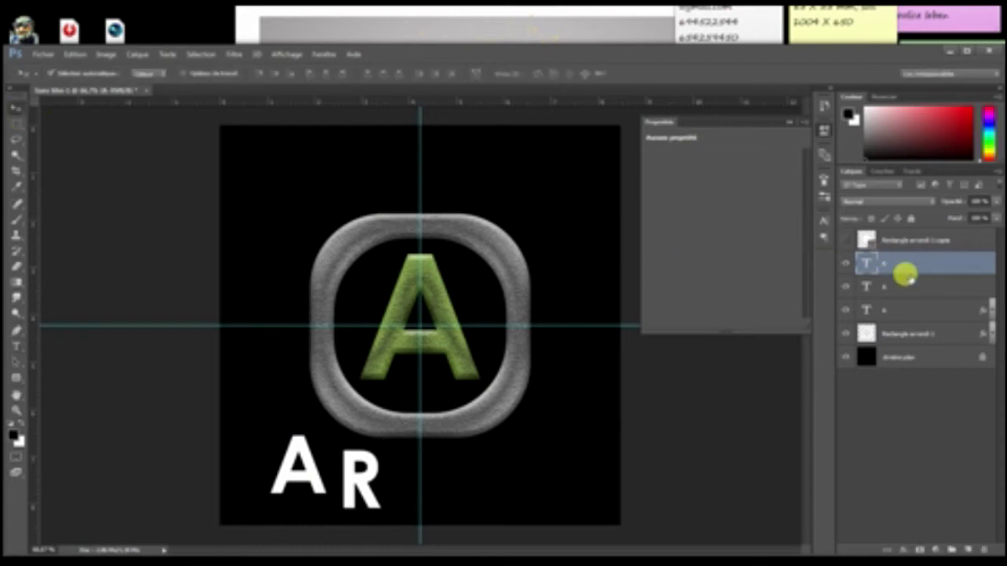
Step: Rasterize the R text layer and zoom in on the A and R
right_click(902, 267)
left_click(590, 211)
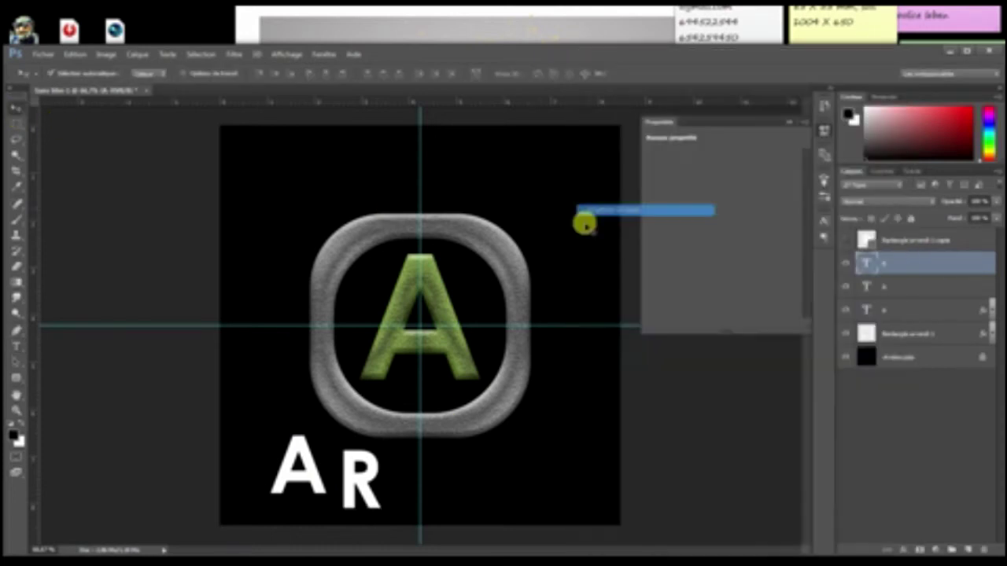
key("ctrl+plus")
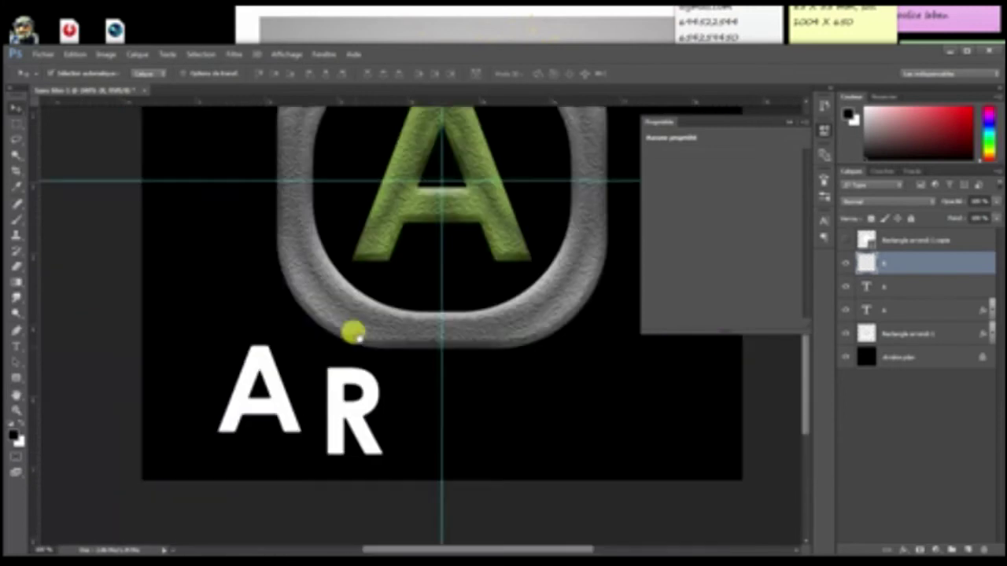
left_click_drag(328, 483, 353, 330)
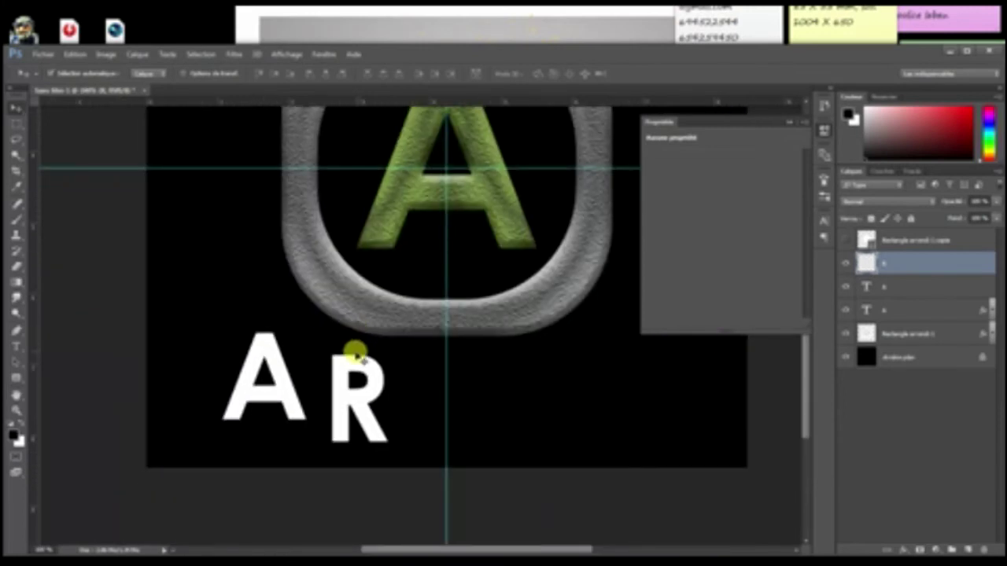
Step: Draw a closed wedge-shaped pen path diagonally across the R's stem
key("p")
left_click(316, 338)
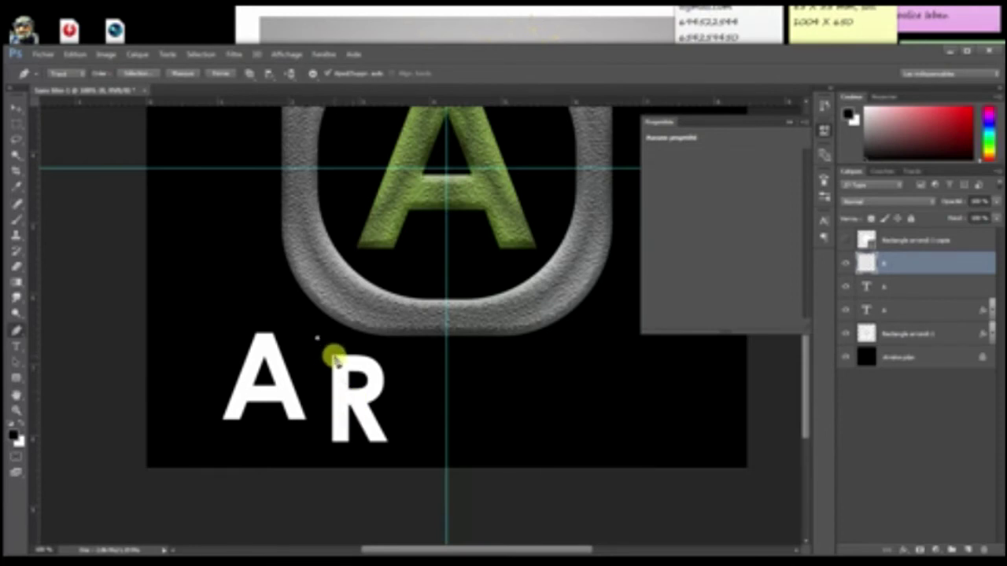
left_click(346, 409)
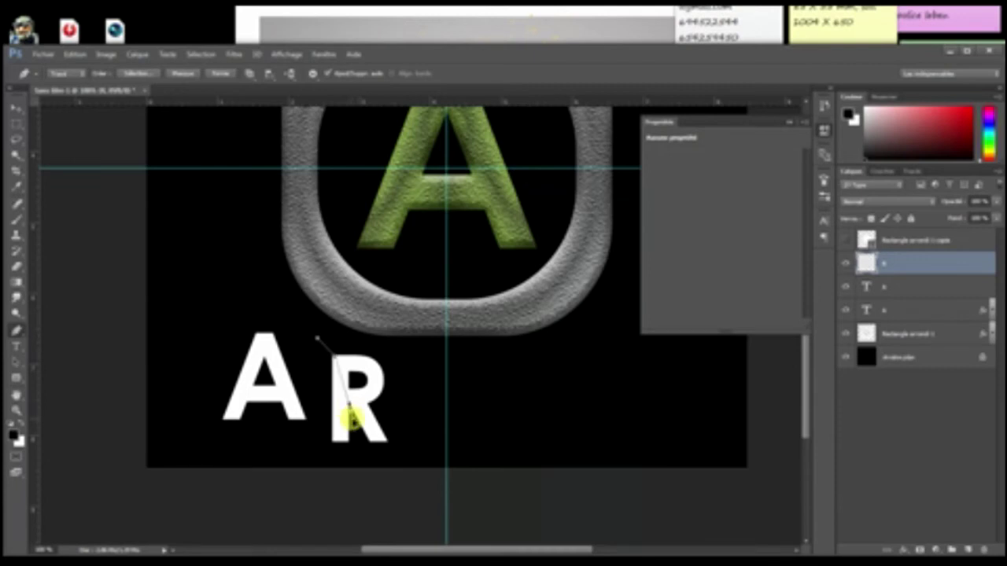
left_click(348, 468)
left_click(306, 468)
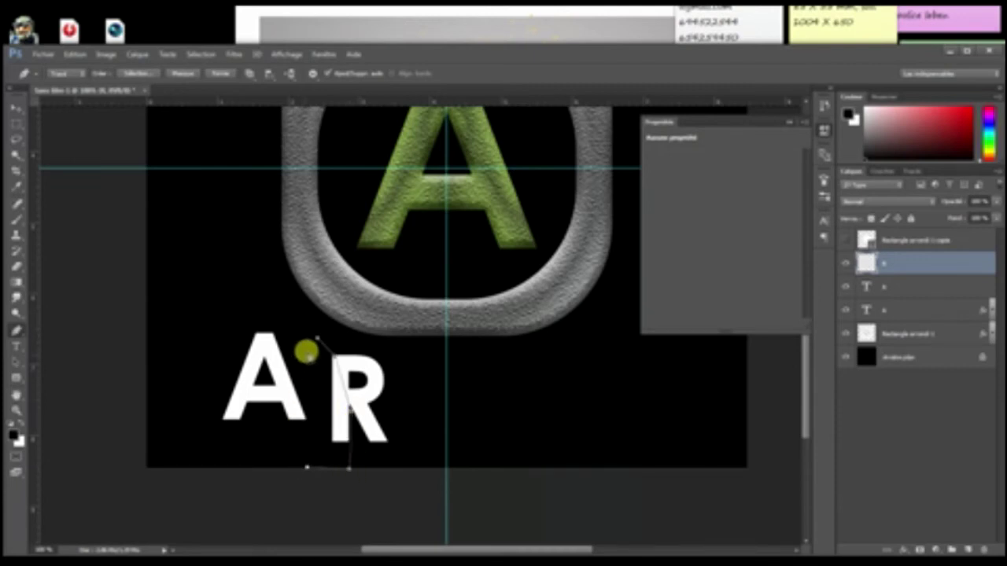
left_click(316, 338)
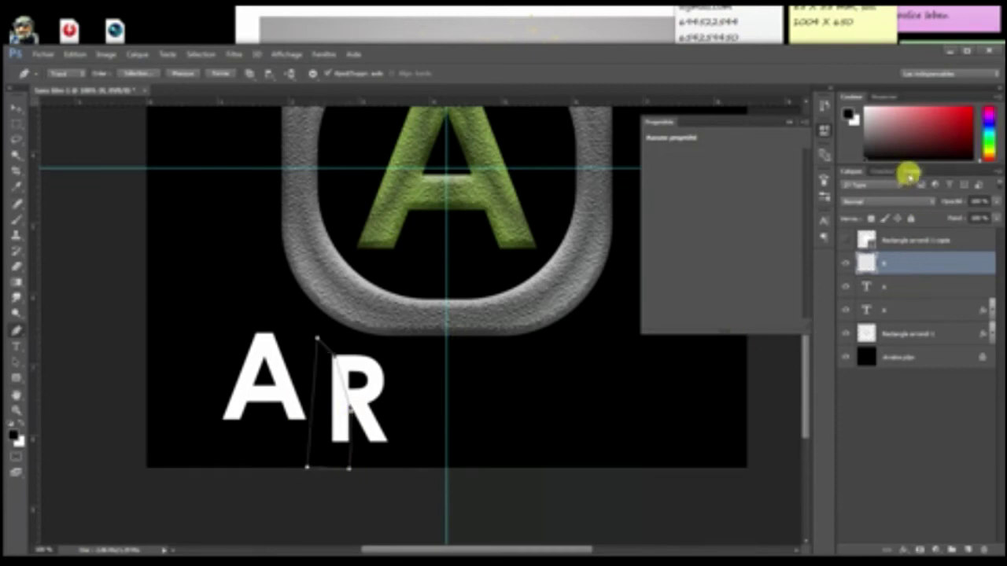
Step: Delete the wedge area from the R and move the cut R against the A
left_click(909, 173)
left_click(845, 184, "ctrl")
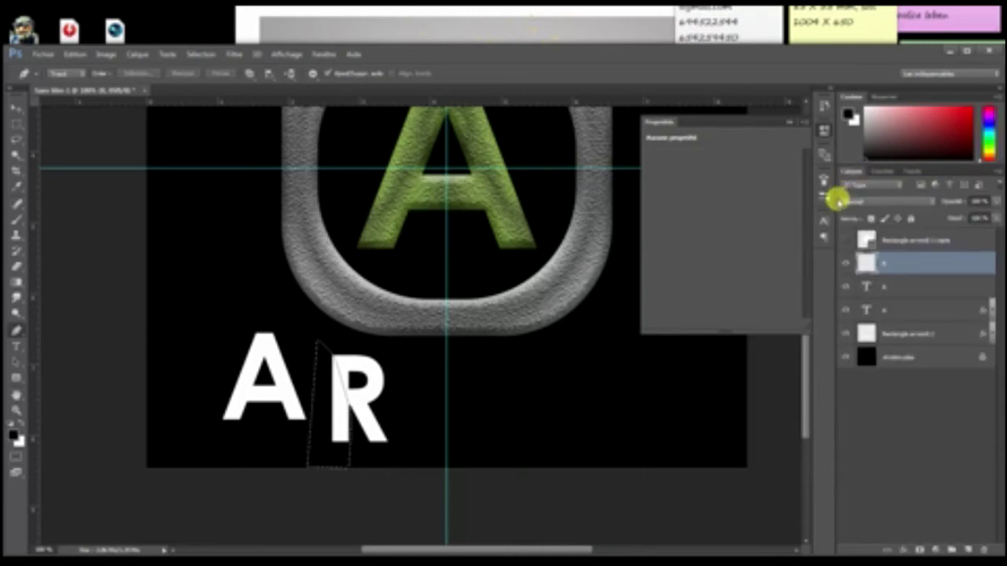
key("Delete")
key("ctrl+d")
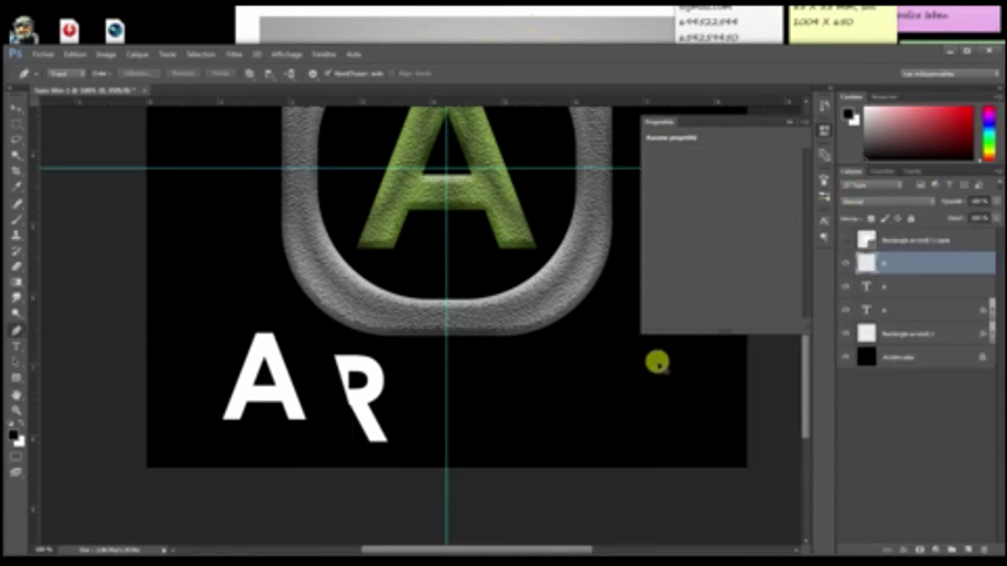
key("v")
mouse_move(352, 403)
left_mouse_down()
mouse_move(305, 383)
mouse_move(309, 402)
left_mouse_up()
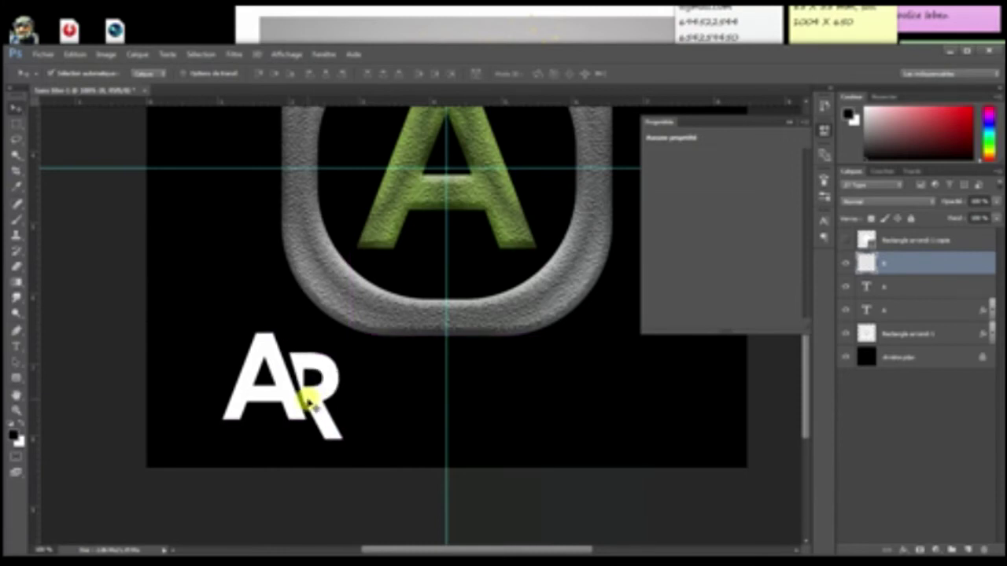
Step: Rotate the R slightly clockwise in two small adjustments so it leans on the A
key("ctrl+t")
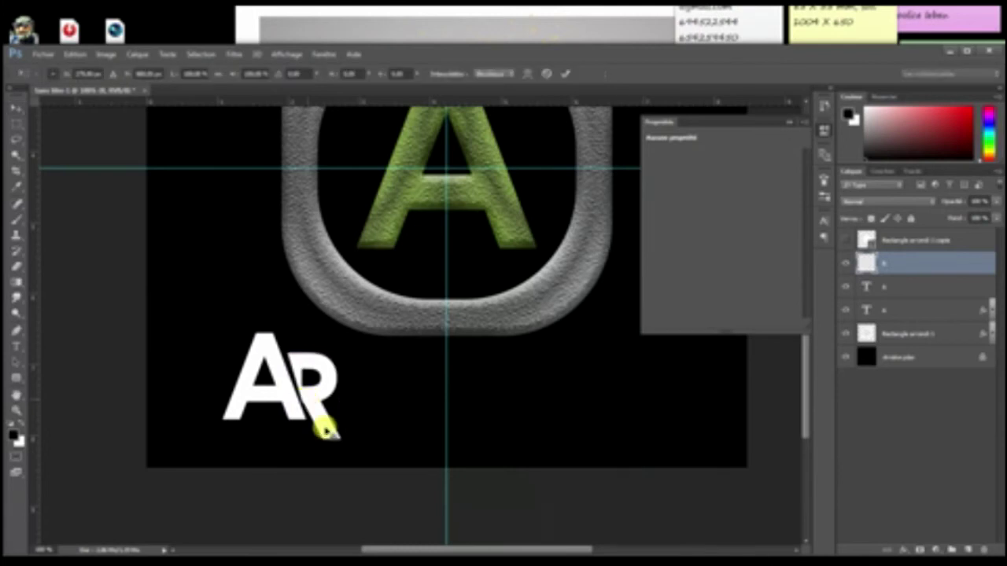
left_click_drag(301, 452, 311, 453)
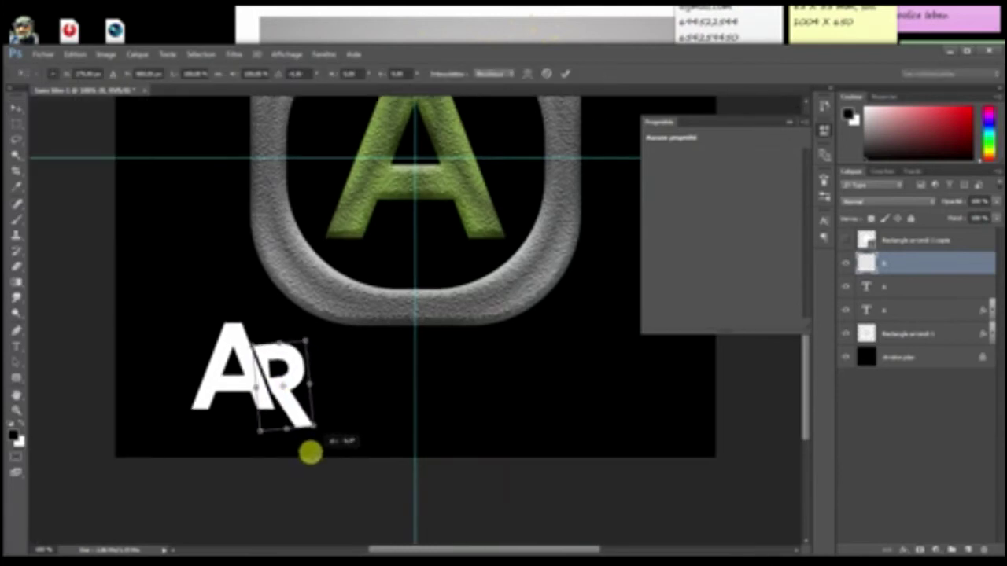
key("Return")
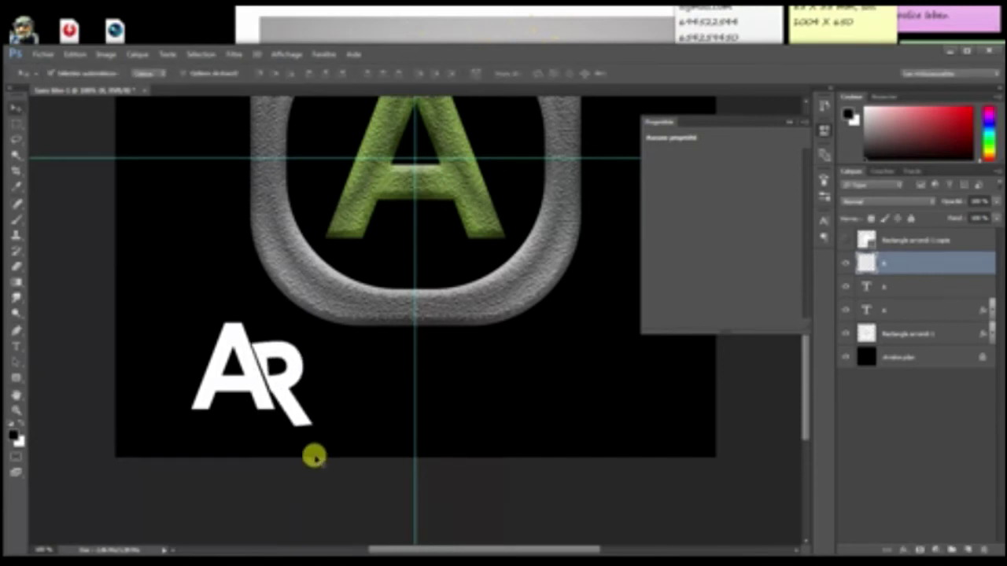
key("ctrl+t")
left_click_drag(324, 460, 326, 459)
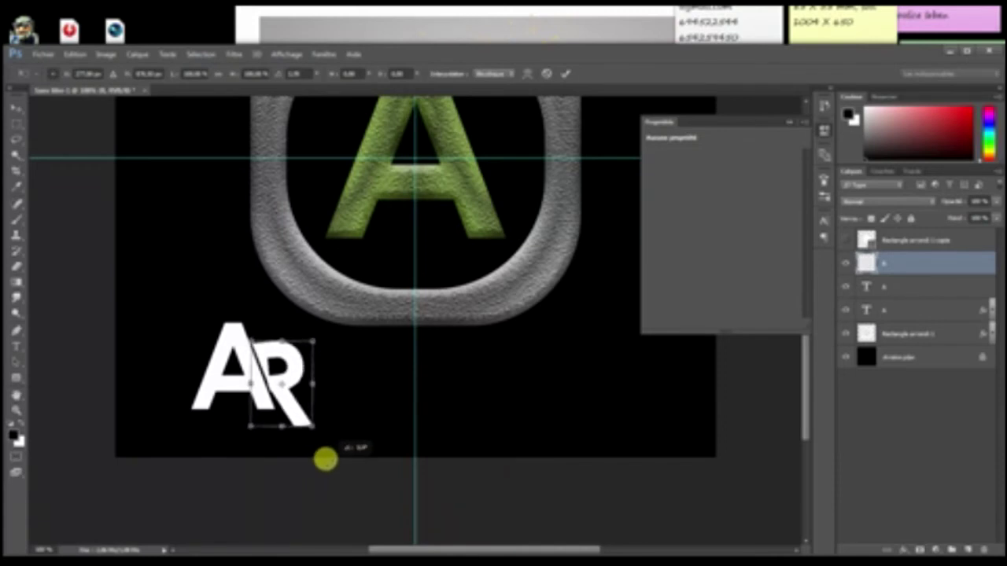
key("Return")
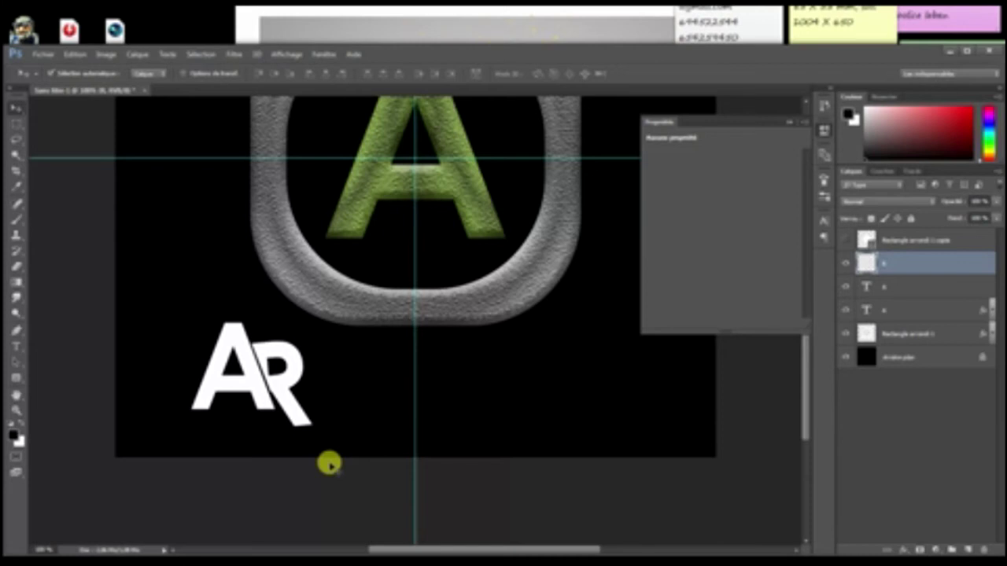
key("ctrl+minus")
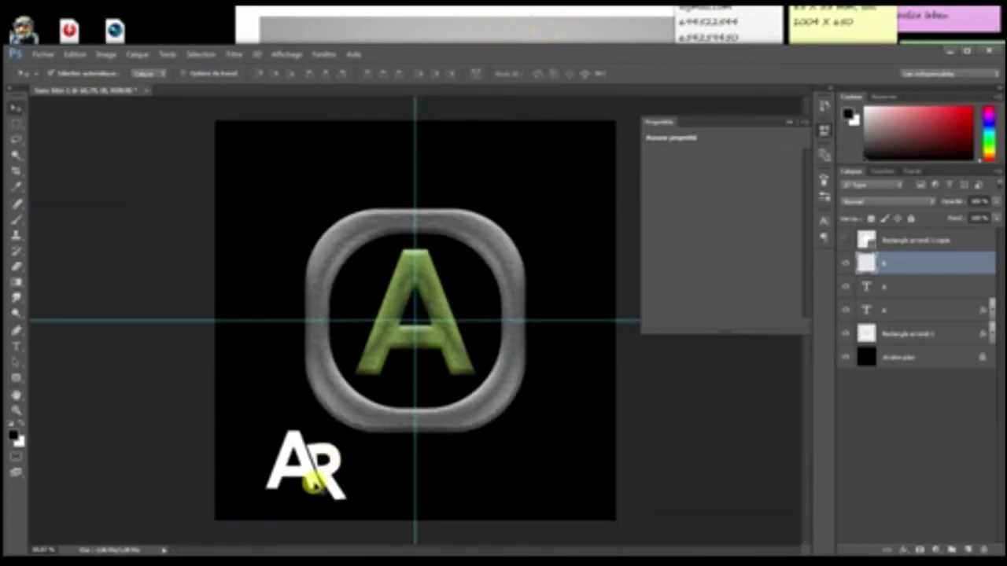
Step: Duplicate the A beside the AR and retype the copy as a capital T
mouse_move(313, 481)
left_mouse_down("alt")
mouse_move(405, 476)
mouse_move(360, 477)
left_mouse_up("alt")
key("t")
type("t")
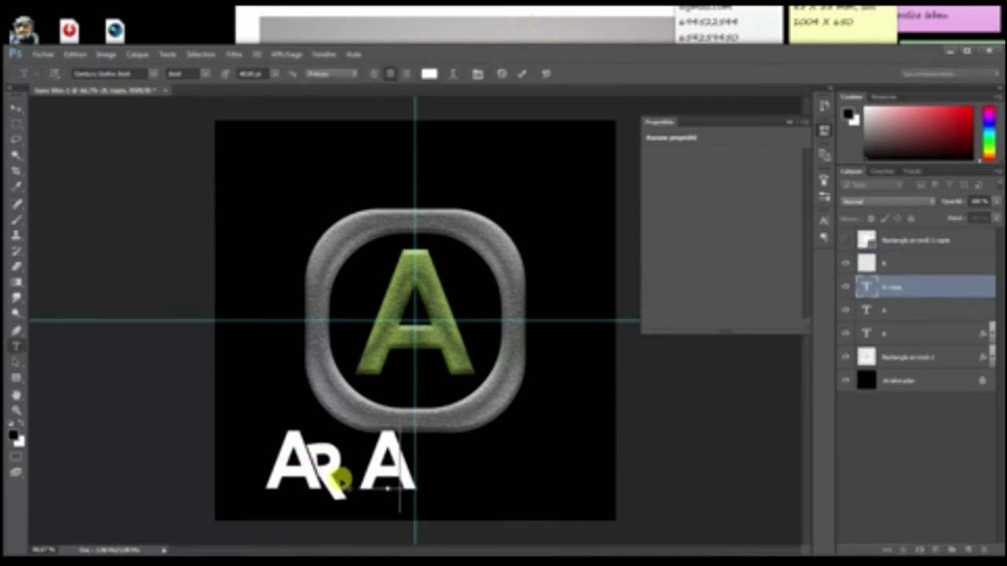
key("BackSpace")
type("T")
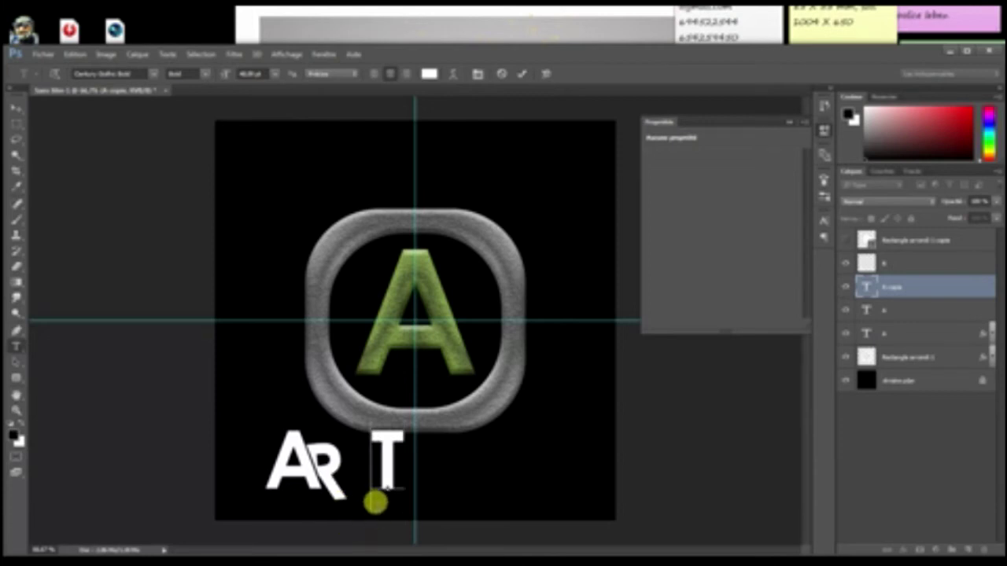
left_click(17, 106)
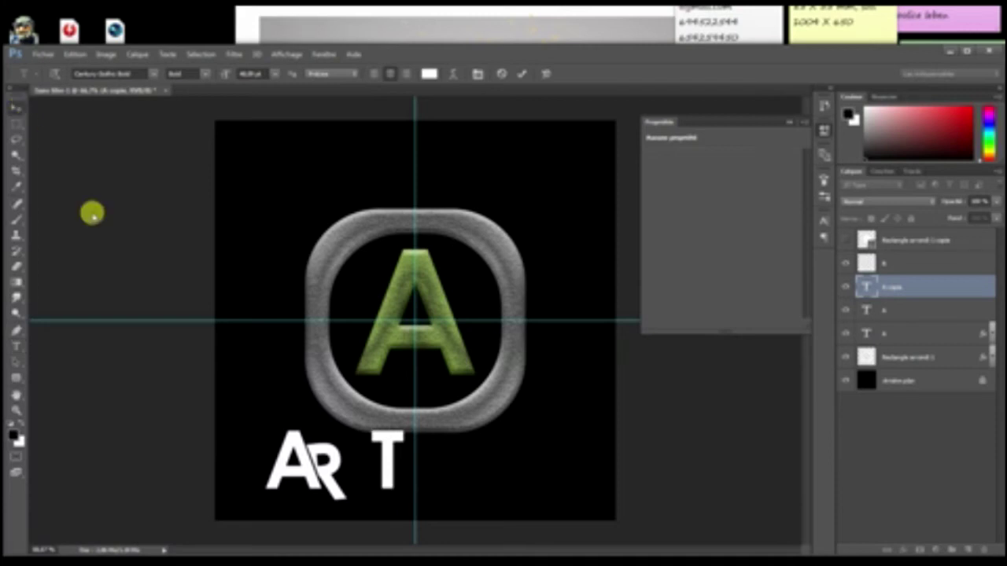
Step: Shrink the T and place it right after the AR
left_click_drag(389, 466, 371, 466)
key("ctrl+t")
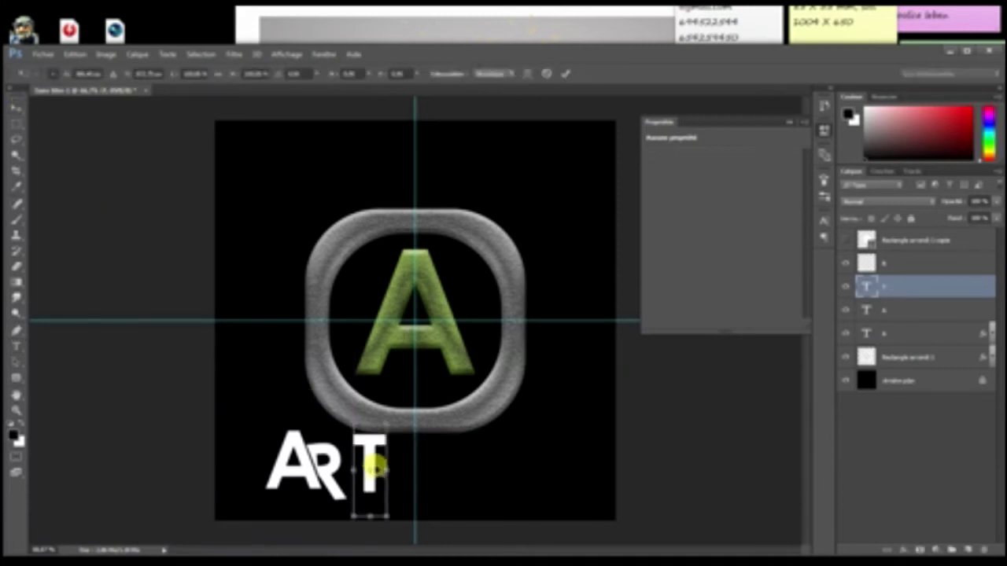
left_click_drag(376, 423, 370, 433)
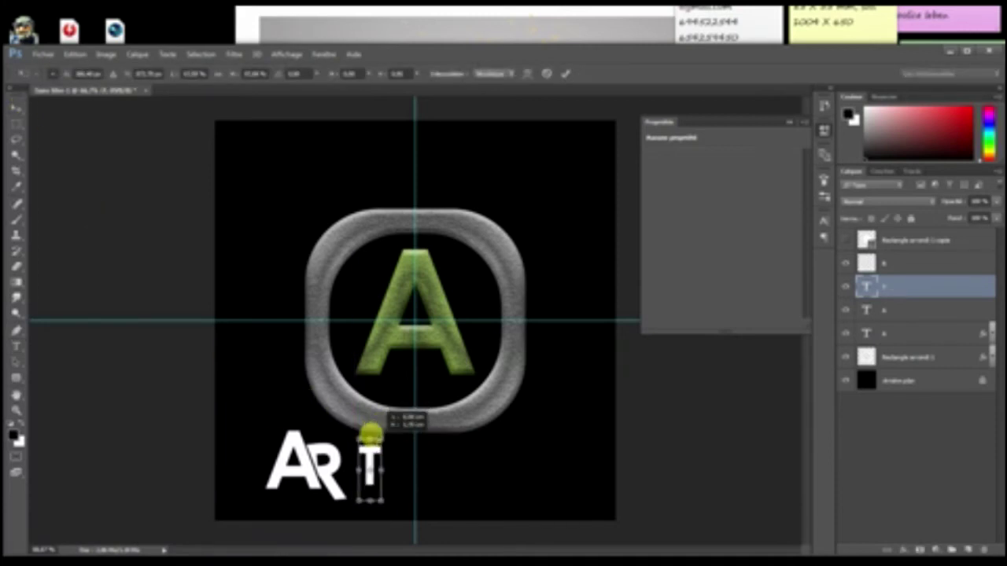
key("Return")
scroll(382, 438, "up", 2)
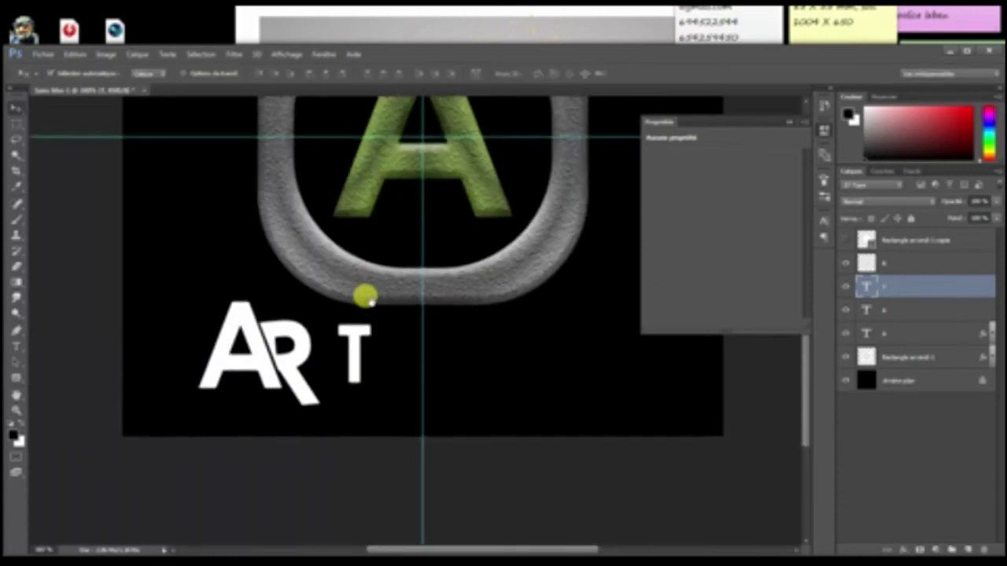
left_click_drag(354, 350, 331, 351)
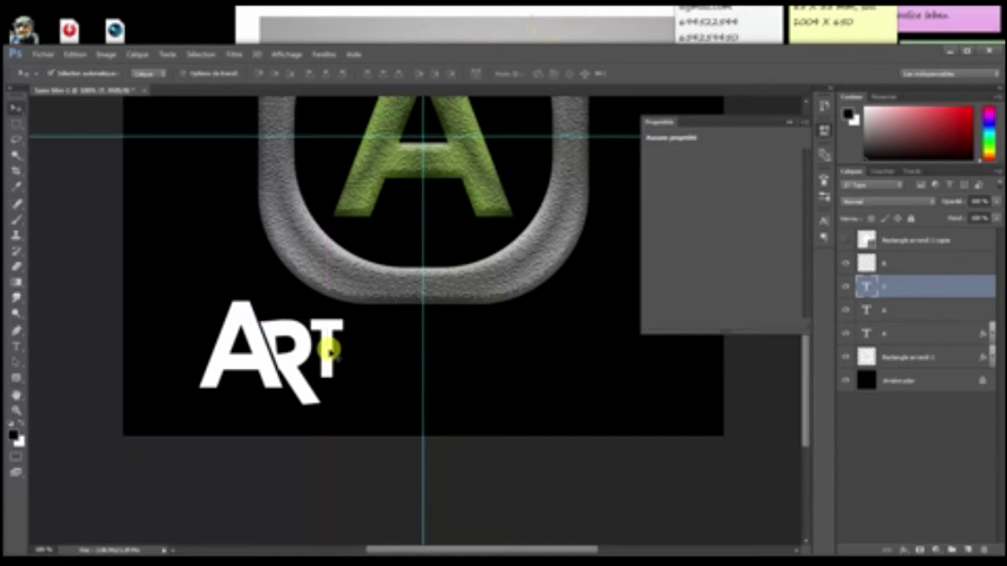
Step: Rasterize the T, copy its stem bottom to a new layer and nudge it down
right_click(906, 287)
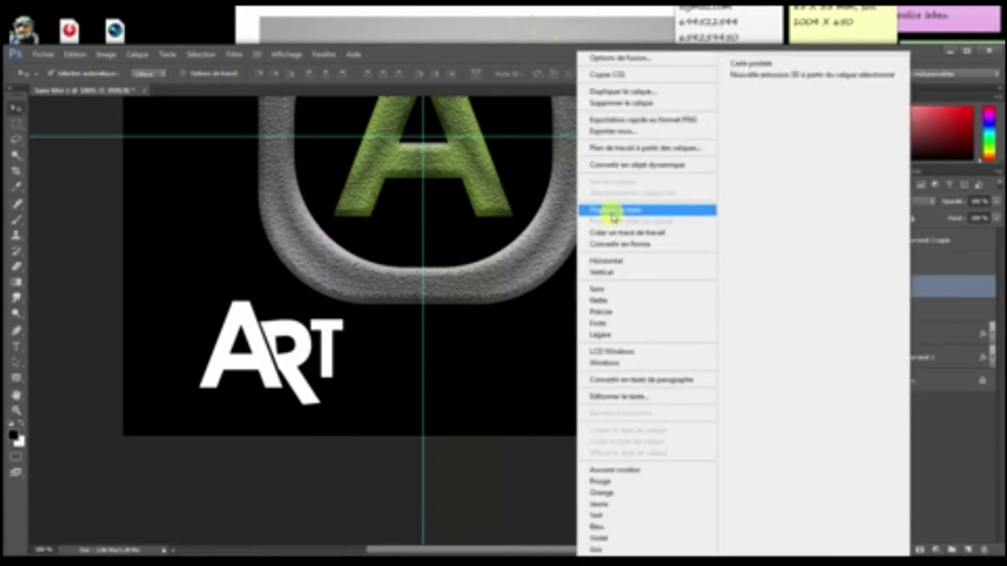
left_click(613, 210)
key("m")
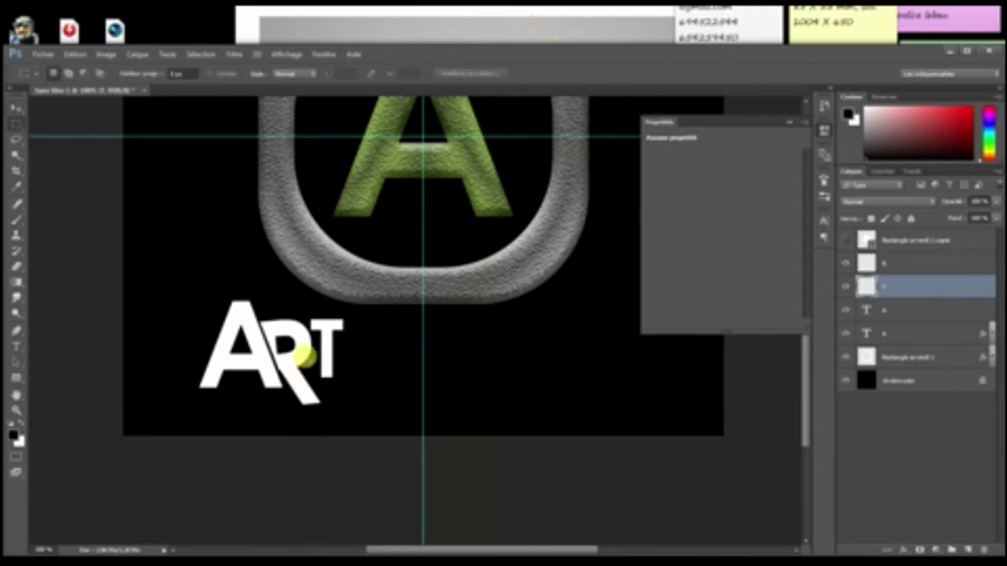
left_click_drag(311, 355, 335, 382)
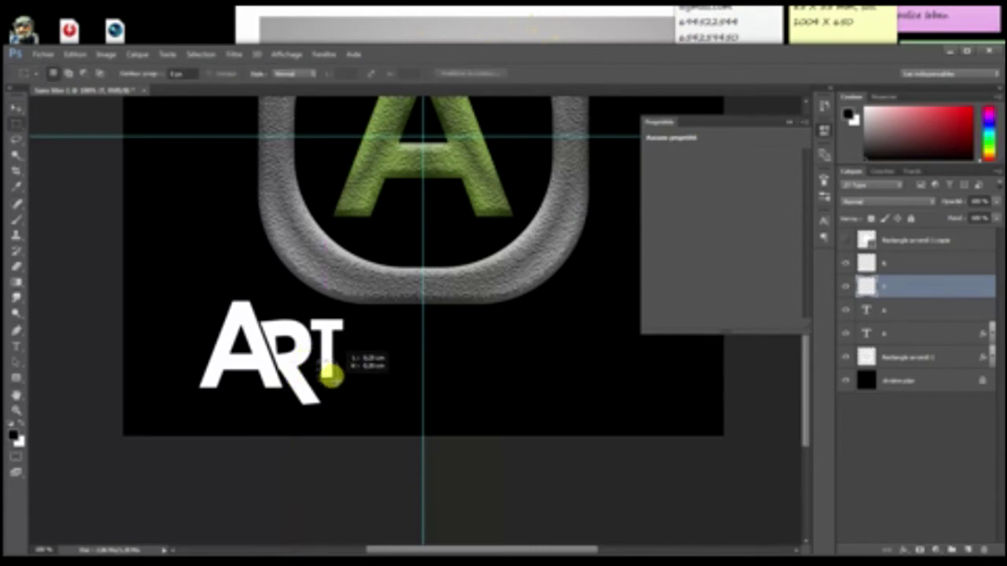
key("ctrl+j")
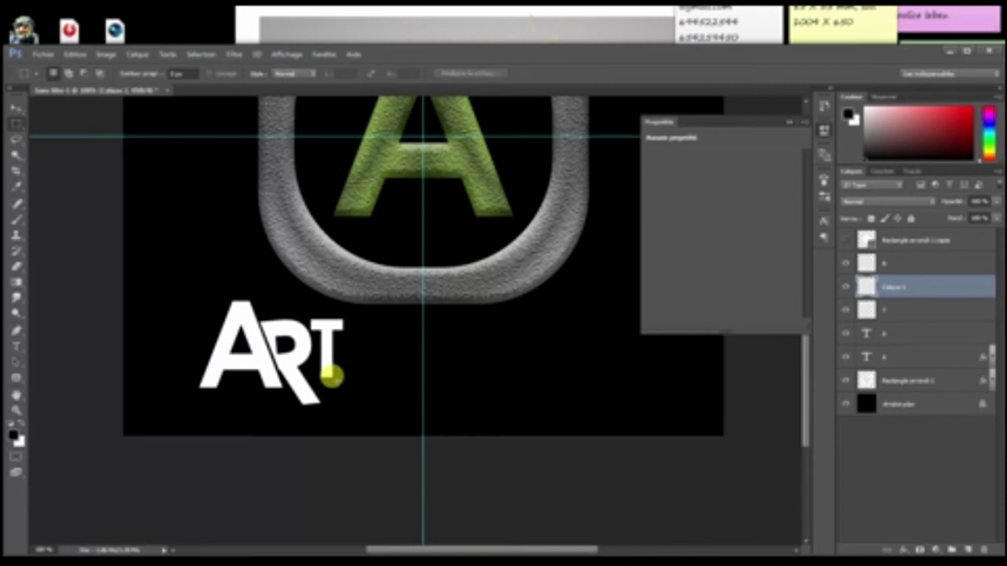
key("v")
left_click_drag(326, 371, 326, 387)
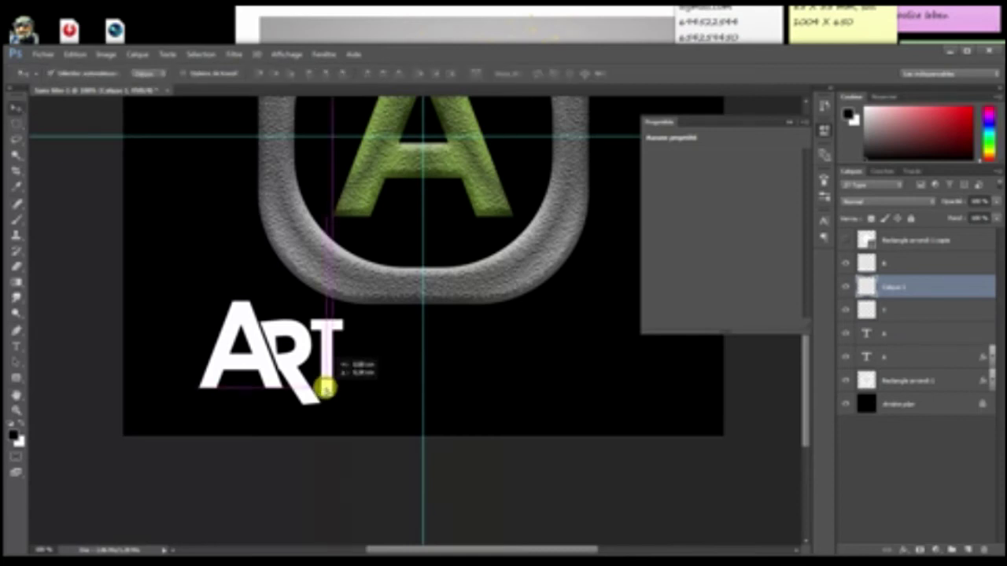
key("ctrl+t")
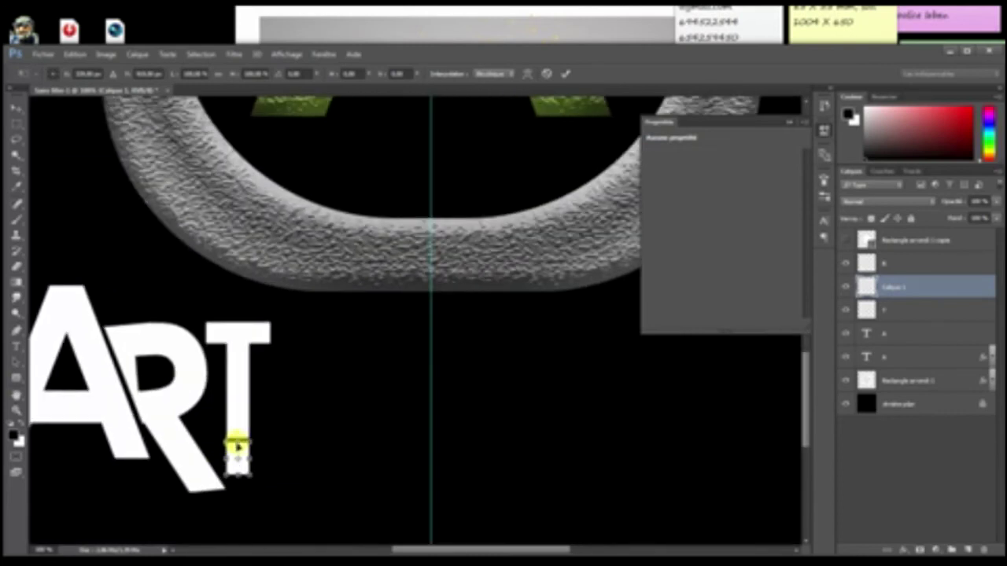
Step: Give the separated stem piece on Calque 1 a green Incrustation couleur overlay
key("Return")
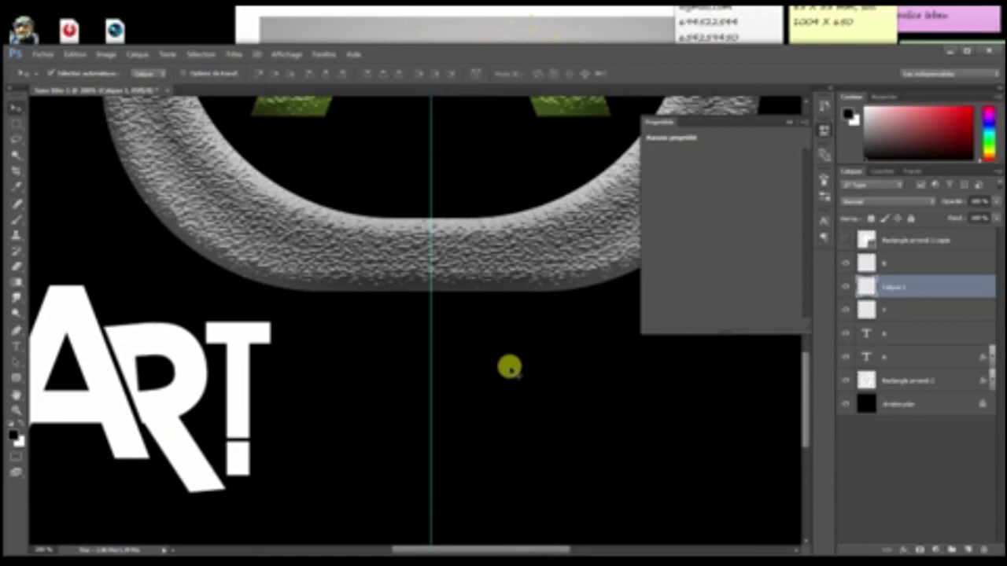
double_click(918, 289)
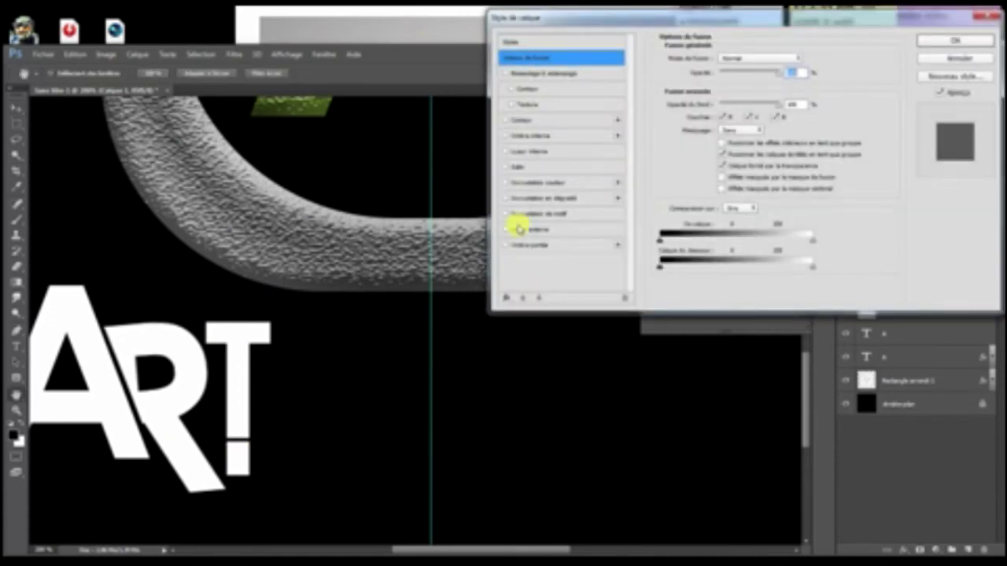
left_click(535, 182)
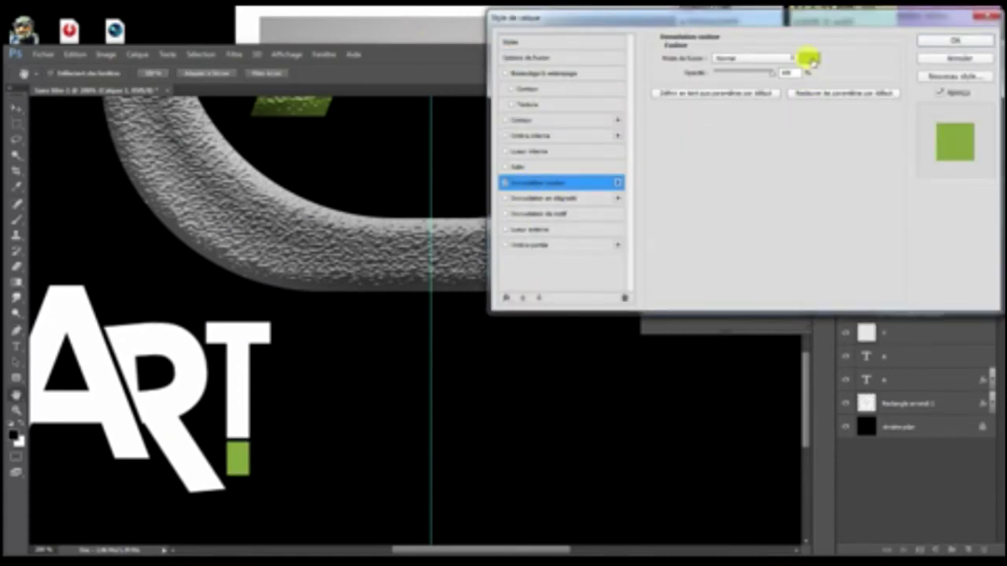
left_click(952, 41)
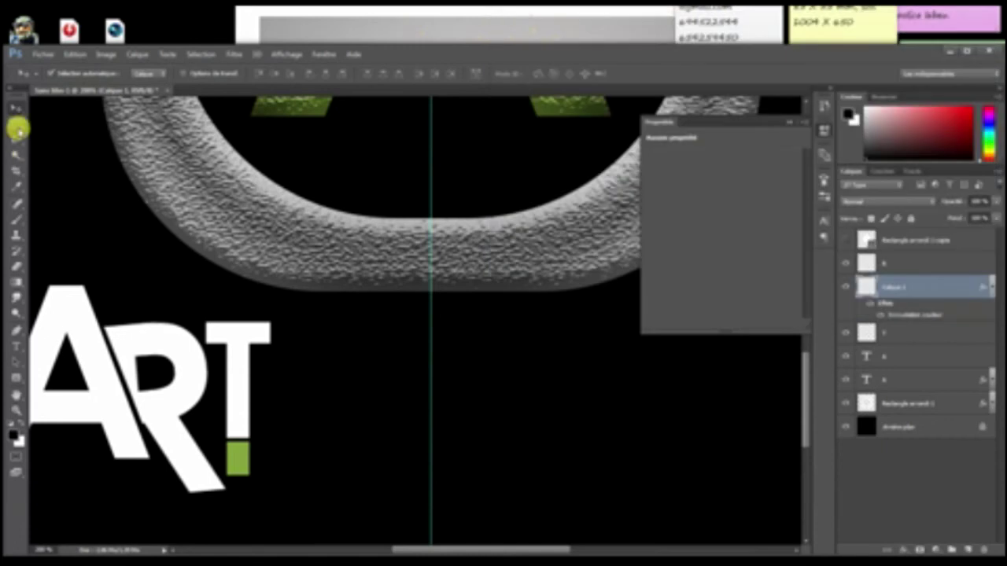
key("ctrl+minus")
key("ctrl+minus")
key("ctrl+minus")
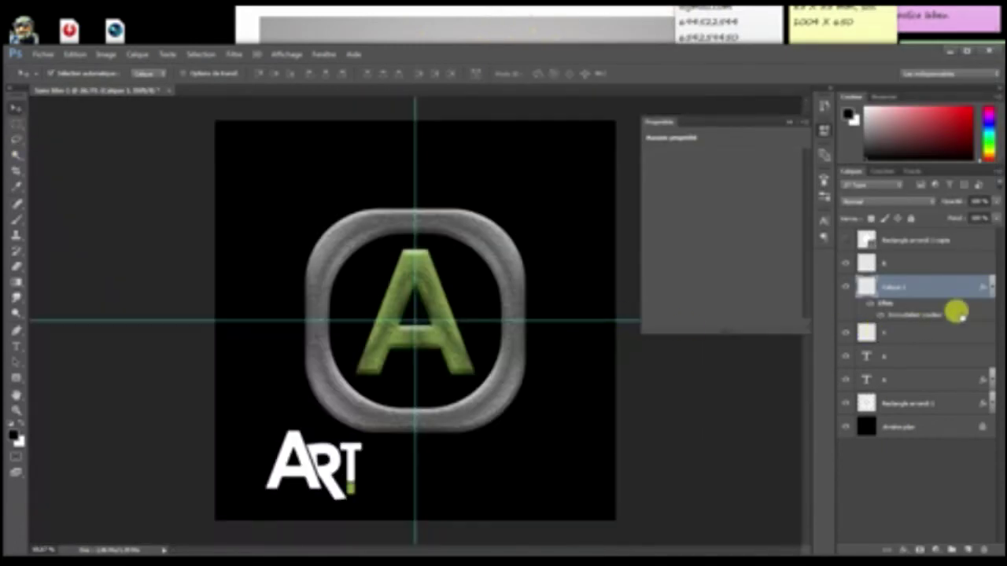
Step: Select the four ART layers, centre the wordmark under the icon, then minimize Photoshop
left_click(988, 288)
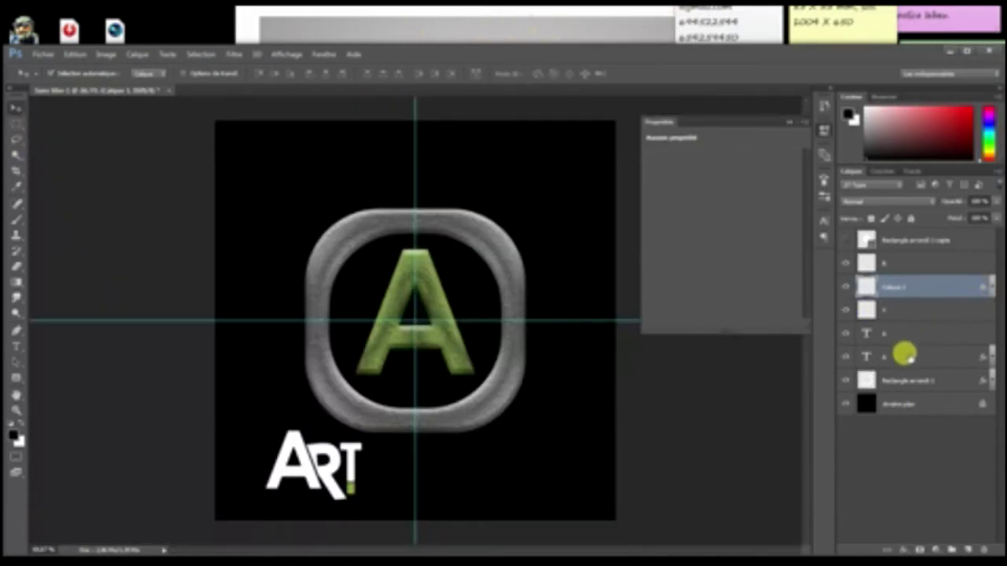
left_click(843, 356)
left_click(900, 337)
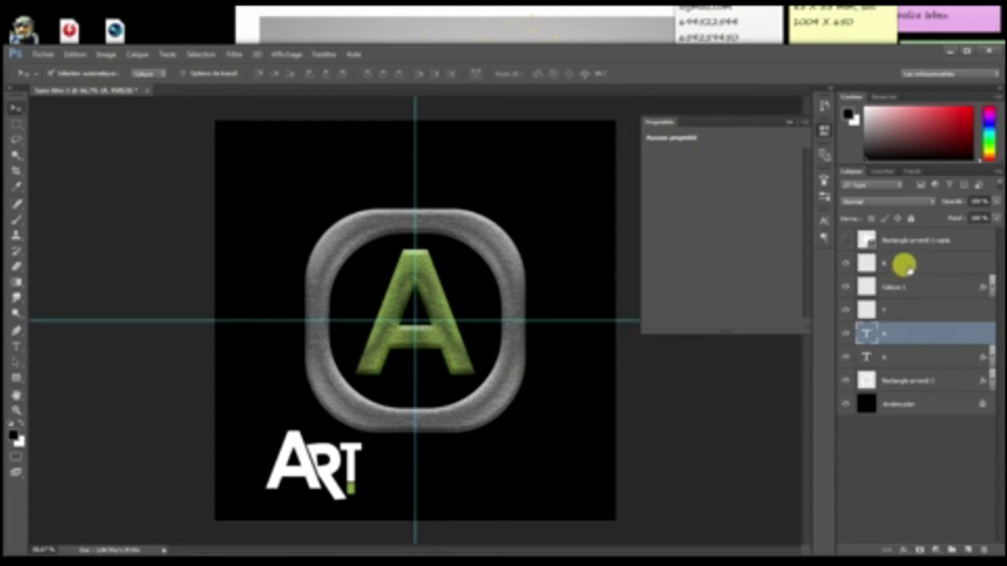
left_click(844, 263)
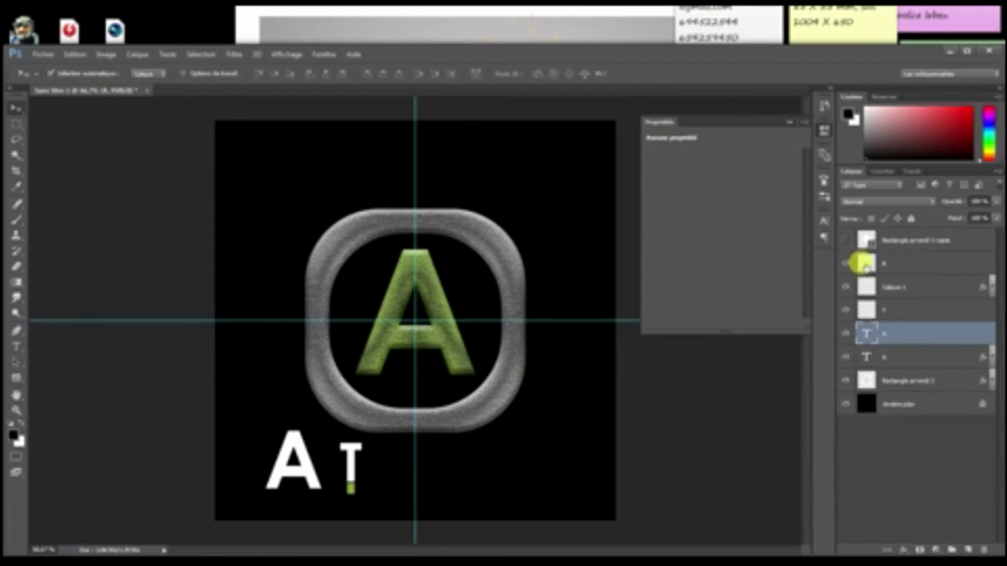
left_click(845, 263)
left_click(909, 264, "shift")
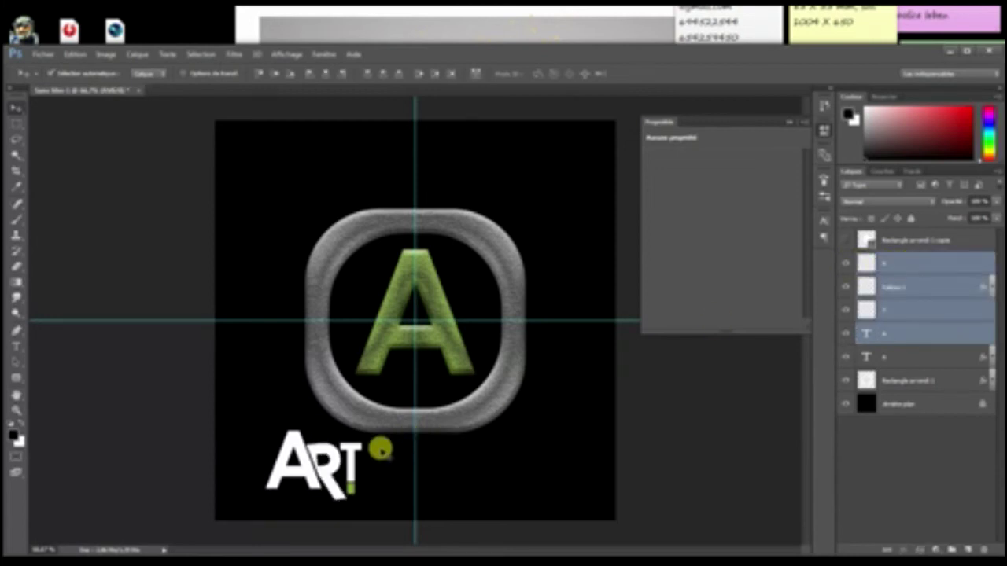
left_click_drag(353, 463, 446, 472)
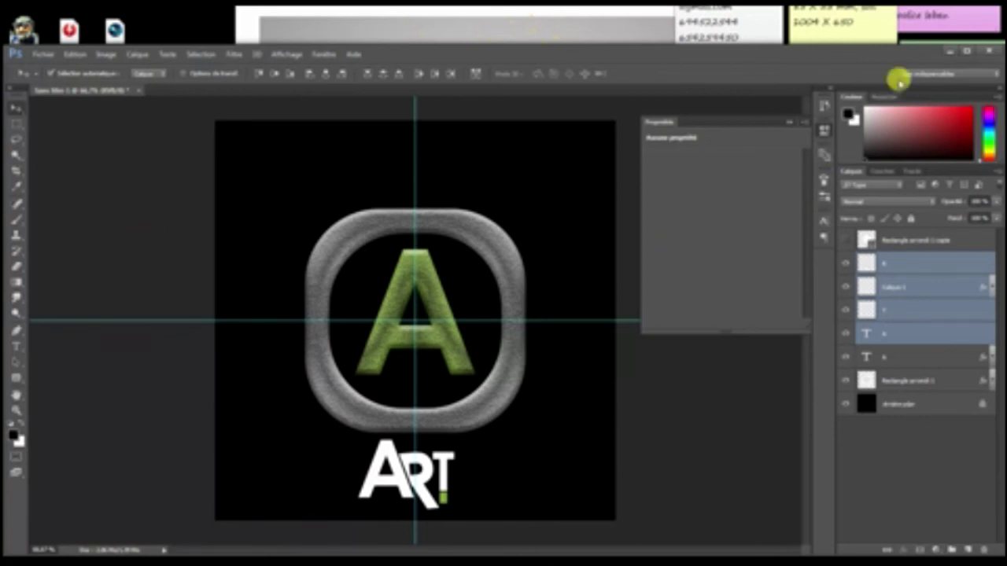
left_click(947, 50)
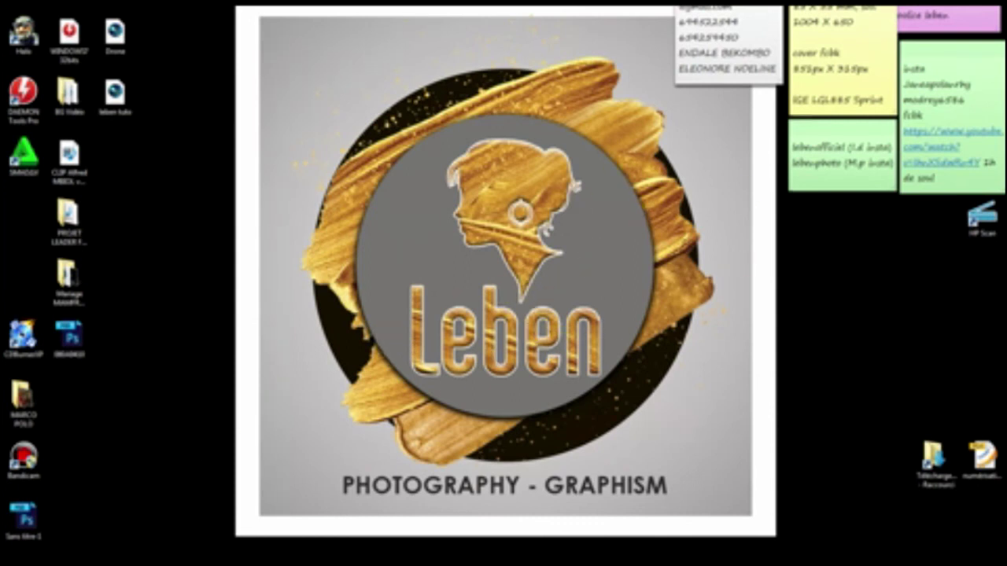
Step: Return to the ART document and begin Enregistrer sous, typing 'lo' as the name
key("alt+Tab")
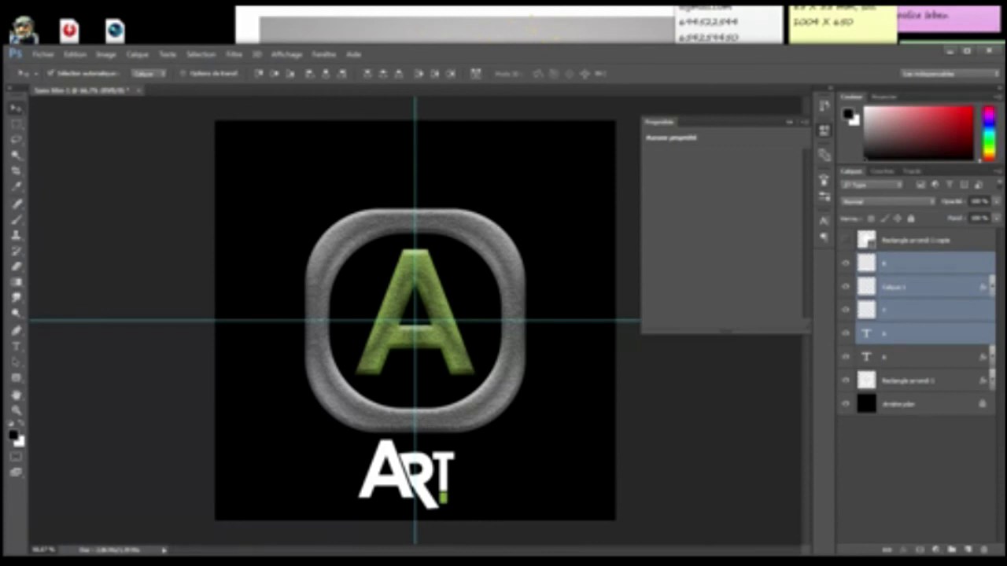
left_click(41, 54)
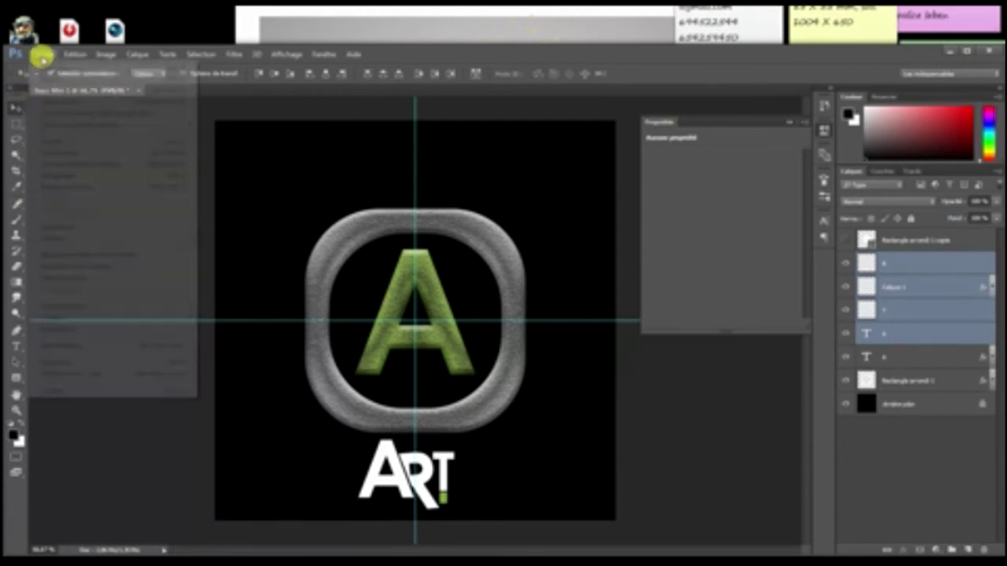
left_click(71, 189)
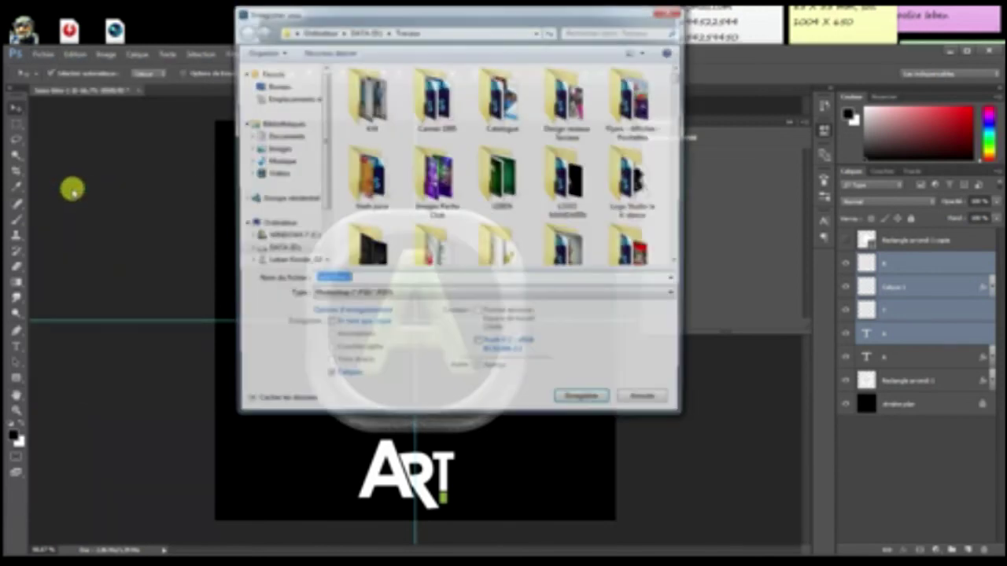
type("lo")
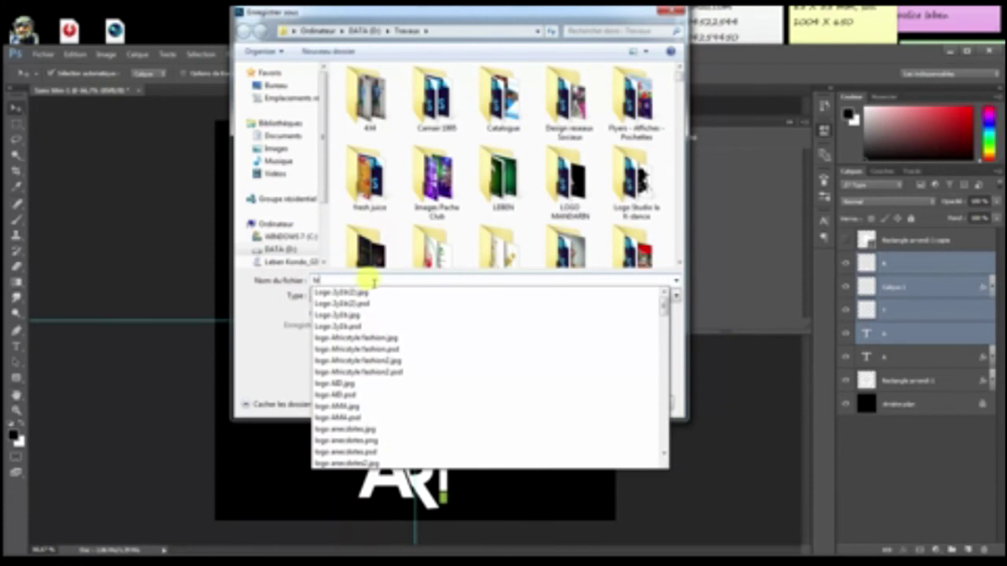
left_click(669, 12)
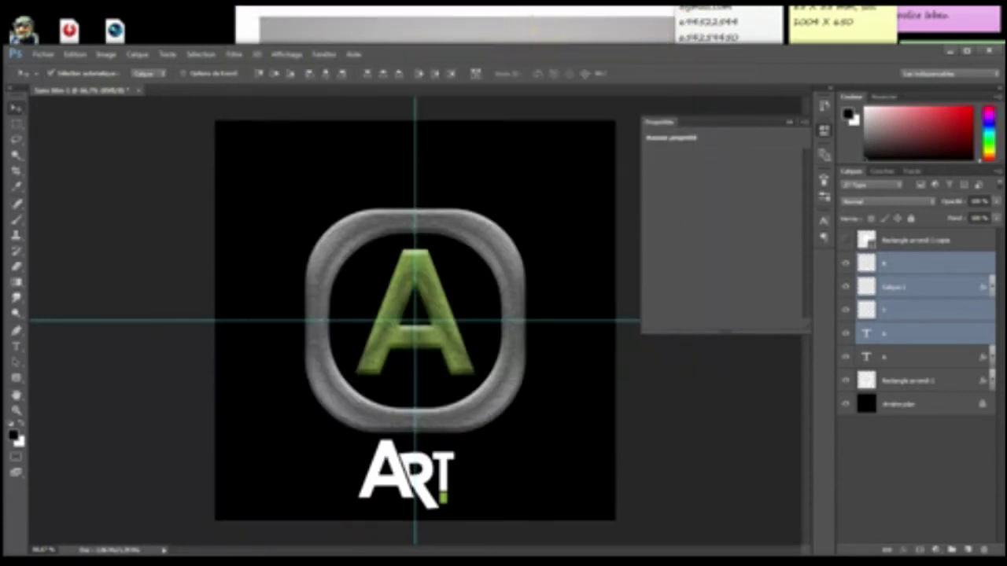
Step: Search the DATA (D:) drive for 'leben' and select the Demo leben logo blanc file
key("super+e")
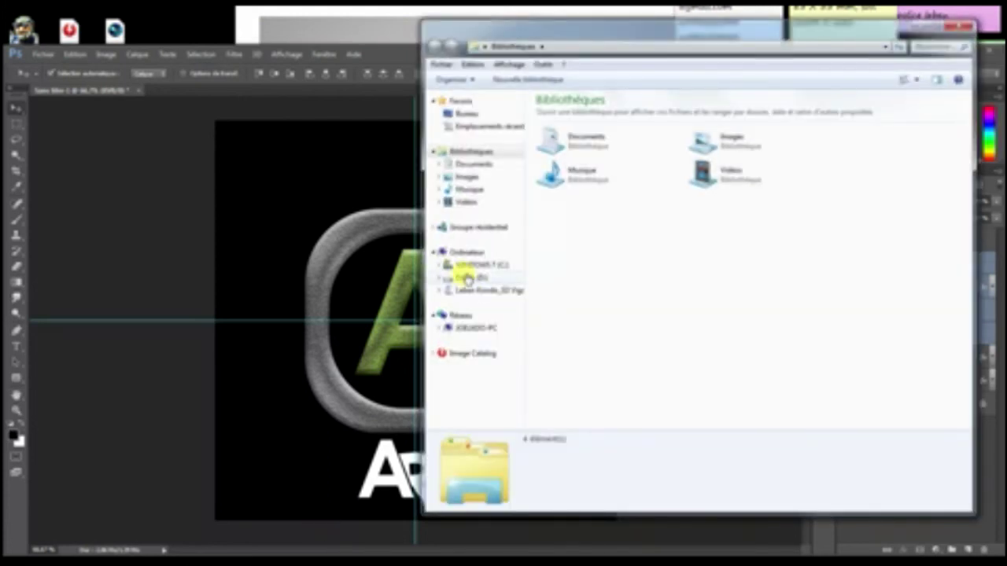
left_click(467, 279)
left_click(922, 45)
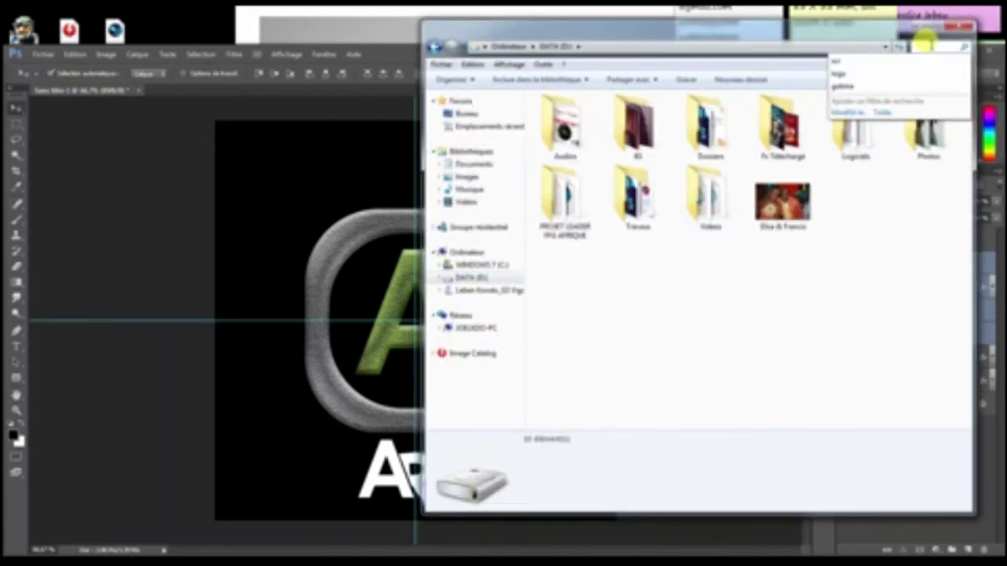
type("leben")
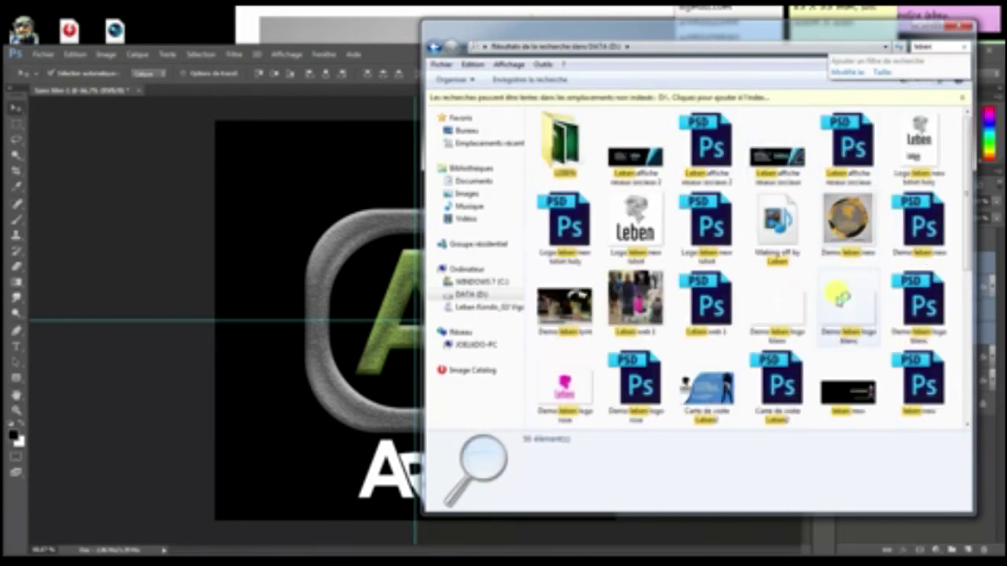
left_click(848, 228)
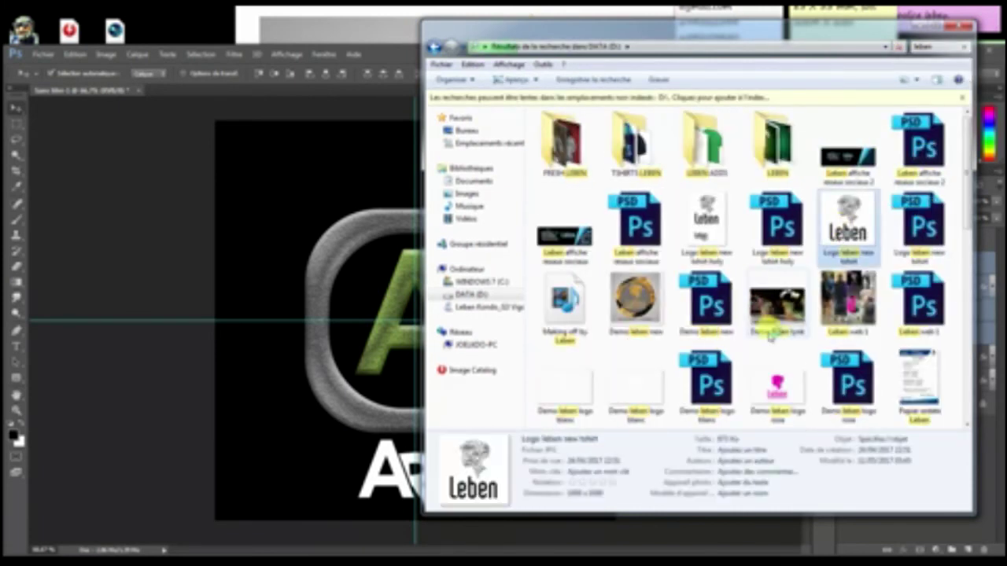
left_click(629, 385)
Step: Place the white Leben logo on the canvas, scaled down into the top-left corner
left_click(247, 260)
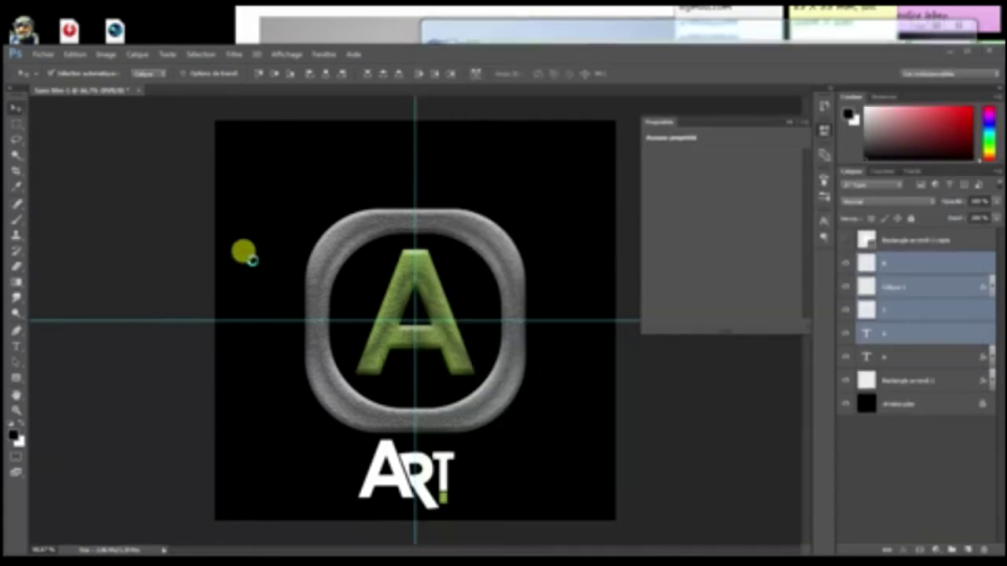
mouse_move(613, 189)
left_mouse_down()
mouse_move(454, 309)
mouse_move(304, 153)
left_mouse_up()
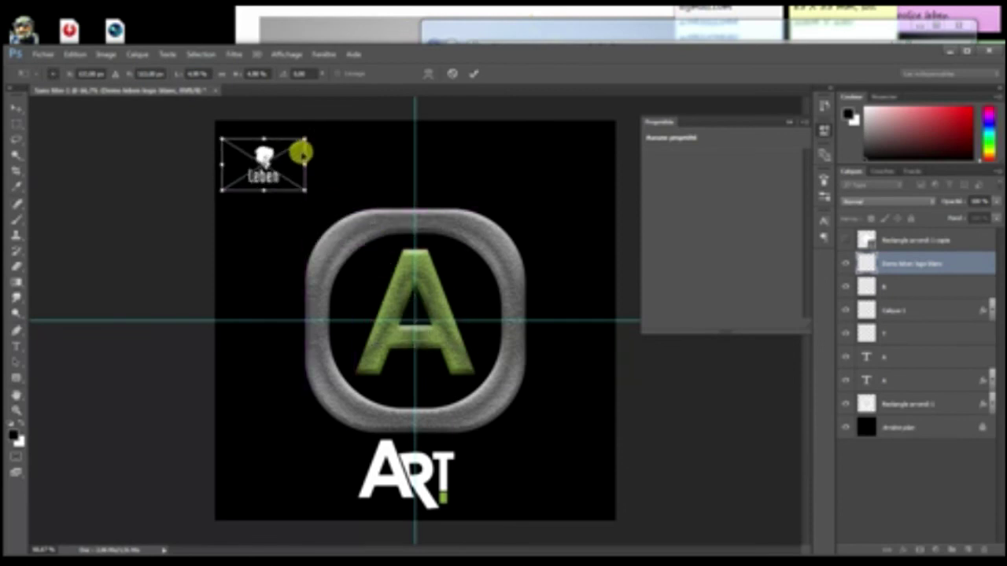
key("Return")
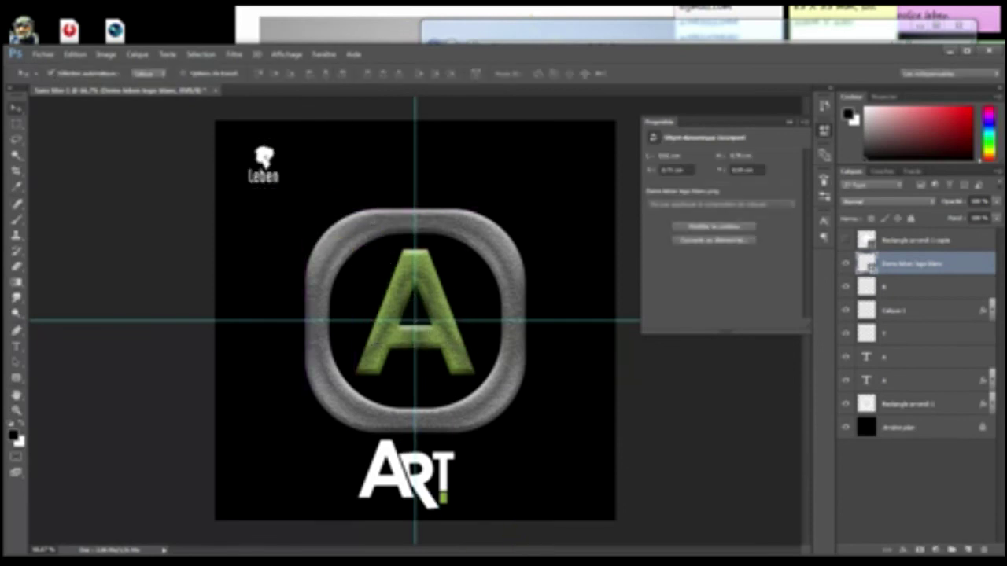
key("alt+Tab")
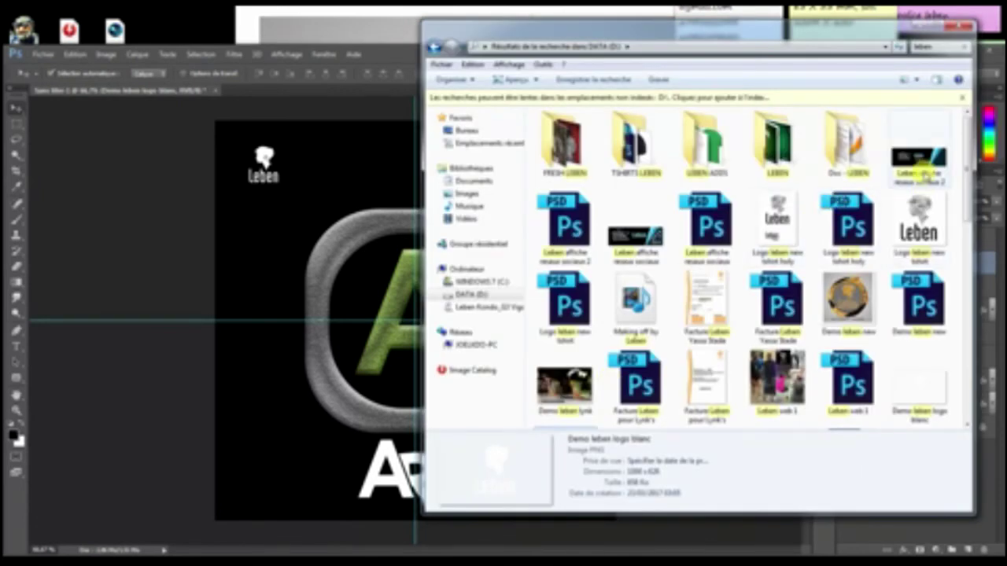
Step: Preview the Leben banner image enlarged in the viewer, then close it
double_click(636, 234)
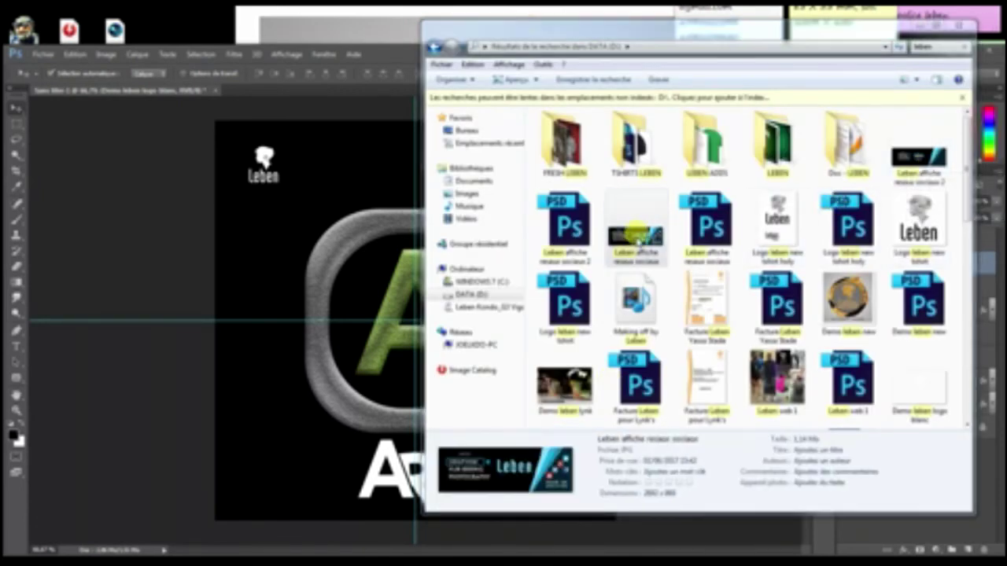
left_click_drag(403, 244, 126, 272)
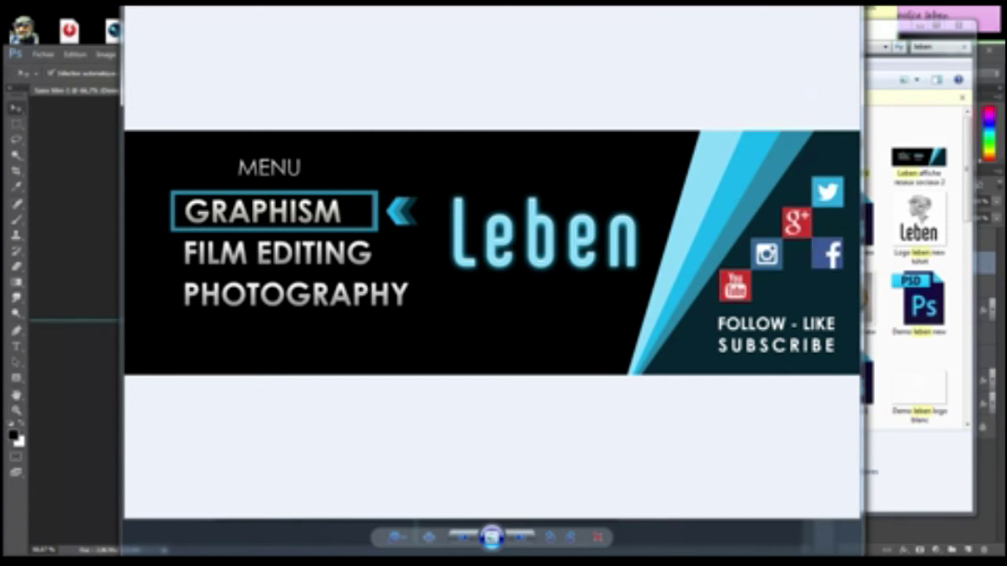
key("Escape")
scroll(973, 212, "down", 1)
left_click_drag(973, 213, 966, 335)
Step: Move the small Leben logo in Photoshop to sit just right of the ART wordmark
left_click(913, 27)
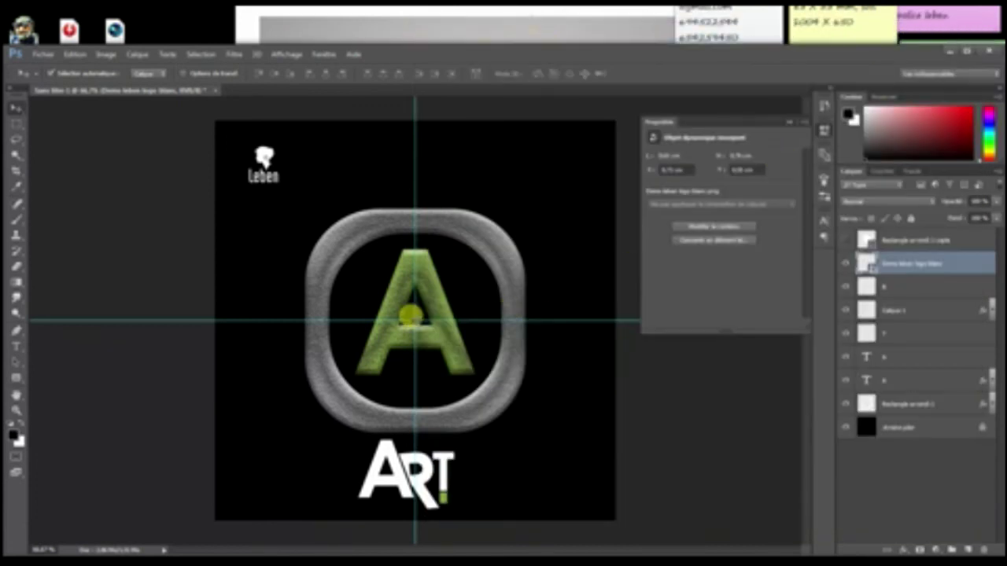
left_click_drag(262, 153, 470, 471)
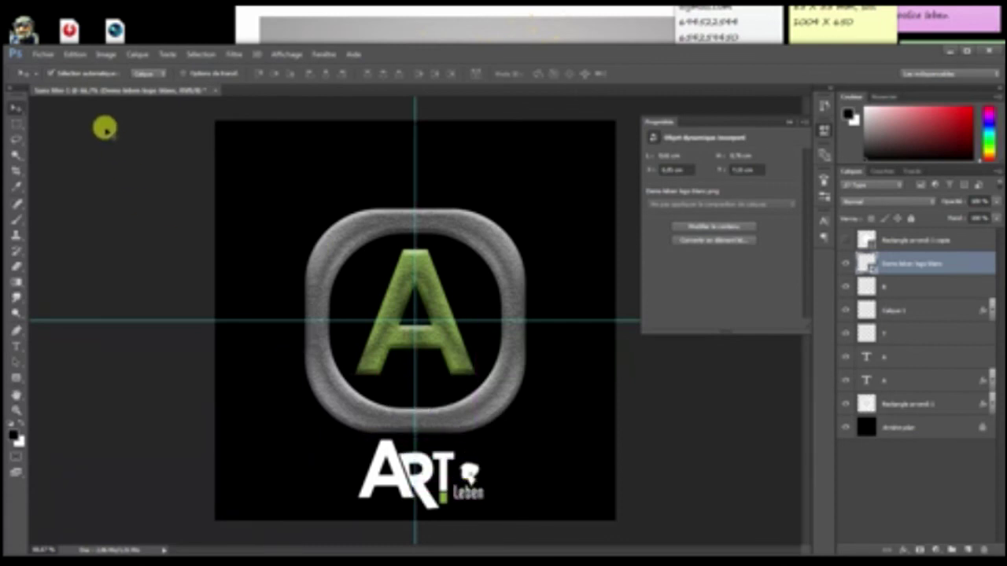
left_click(43, 54)
Step: Save the icon as the Photoshop file 'logo Art by leben.psd' with maximized compatibility
left_click(86, 186)
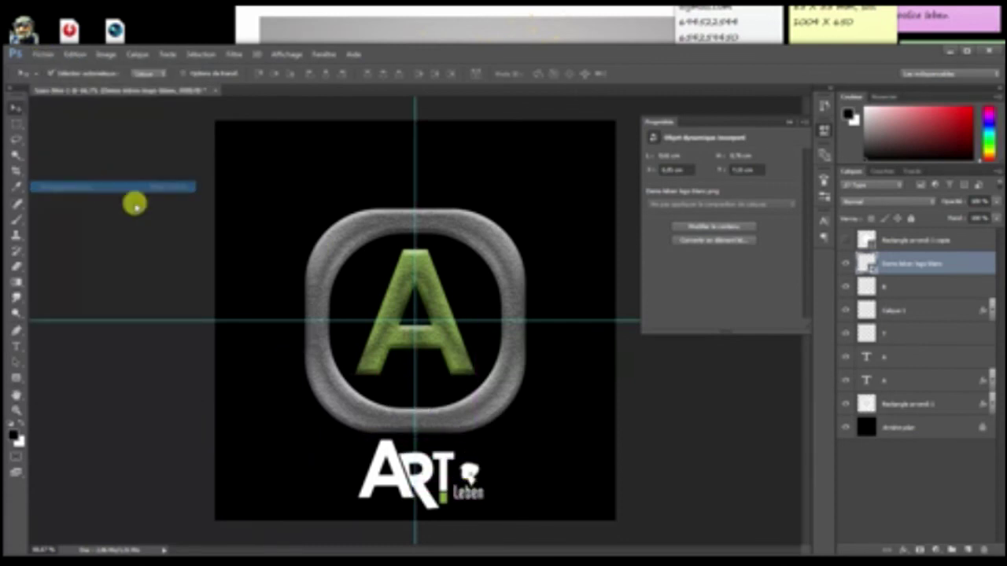
type("lo")
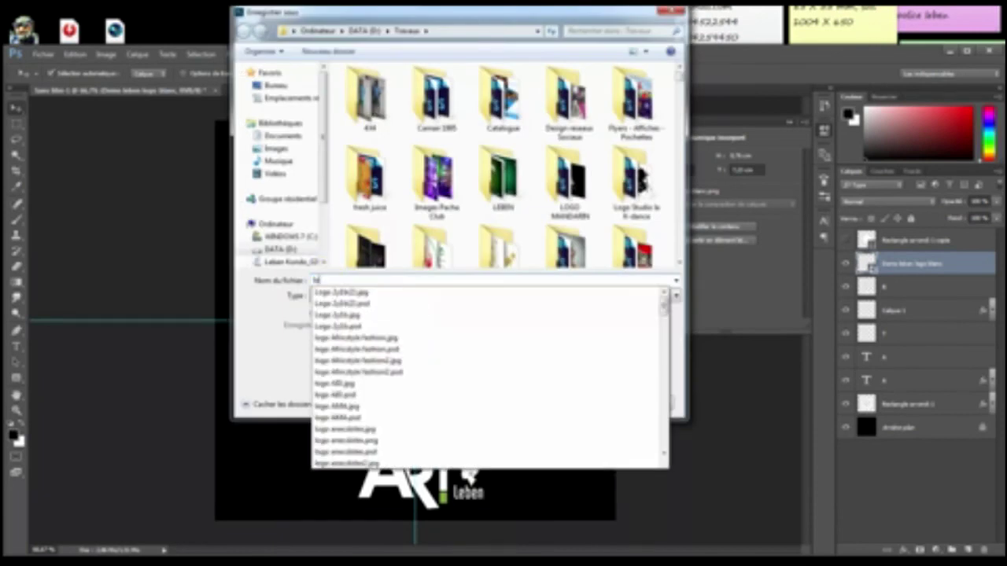
type("go Art by leben")
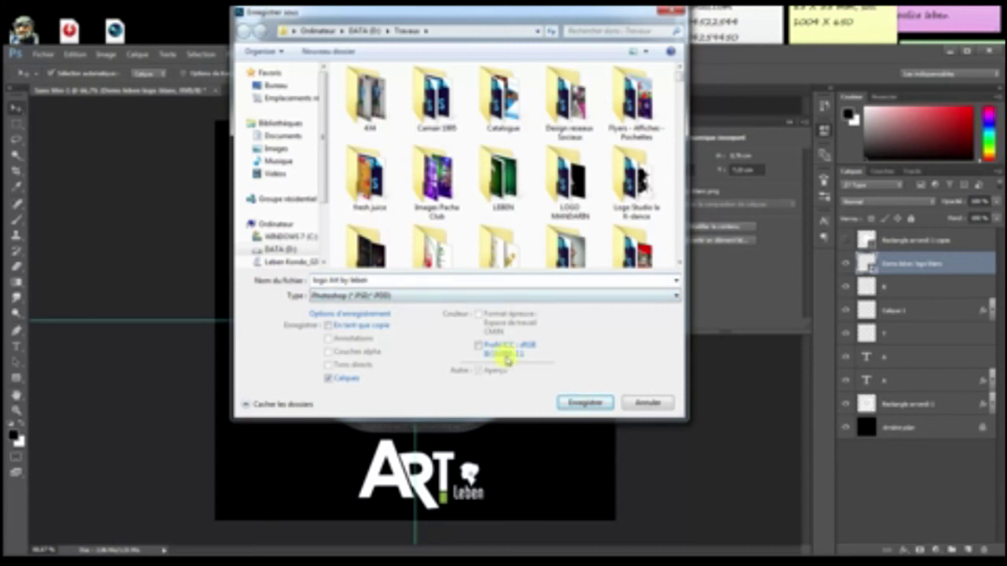
left_click(574, 398)
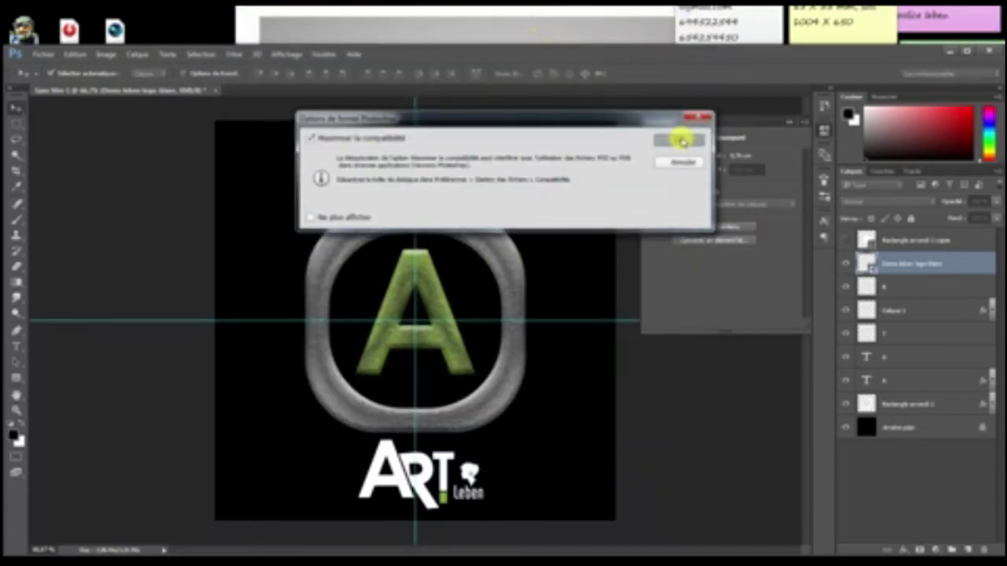
left_click(681, 141)
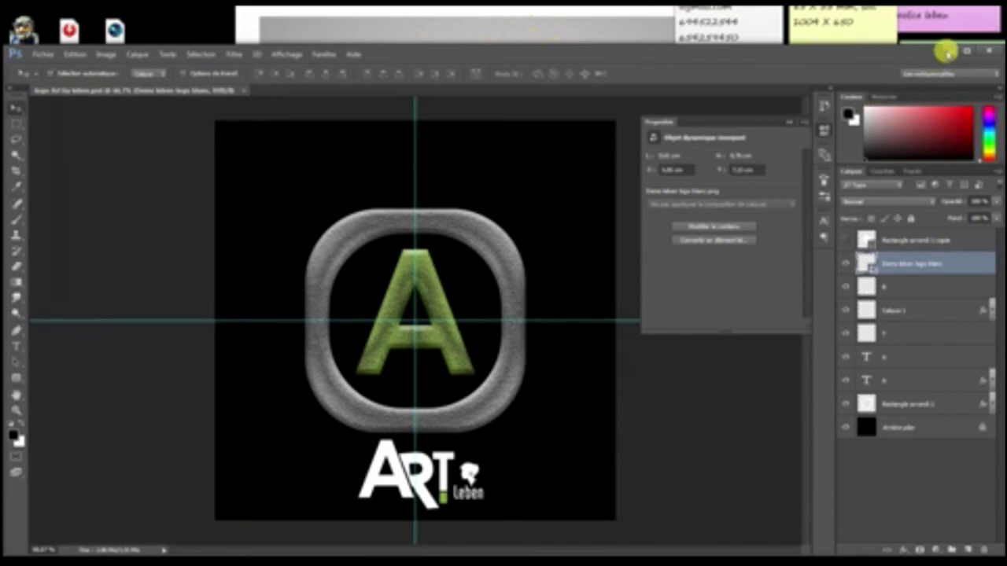
left_click(42, 54)
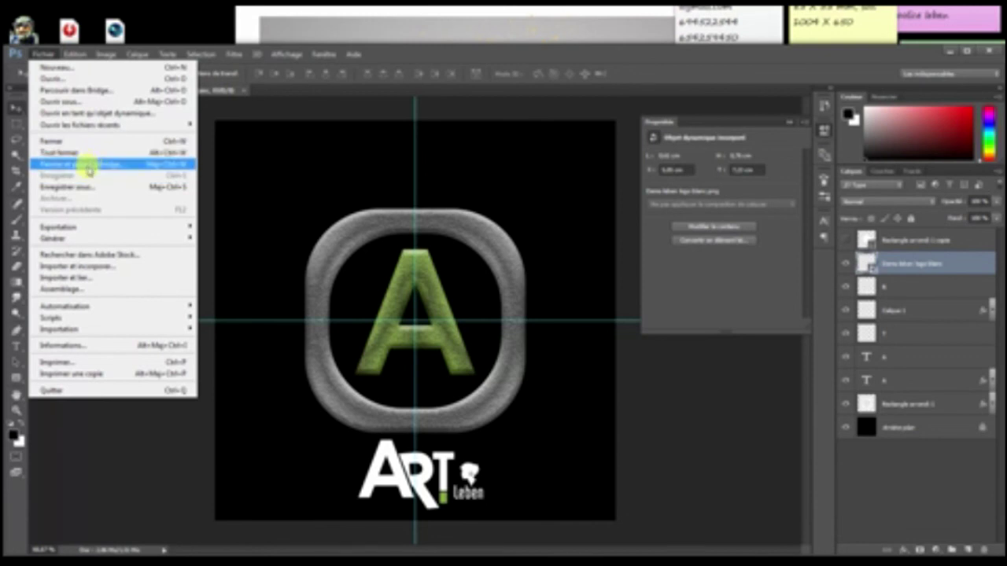
Step: Save a JPEG copy 'logo Art by leben' with default quality, then minimize Photoshop
left_click(78, 188)
left_click(401, 297)
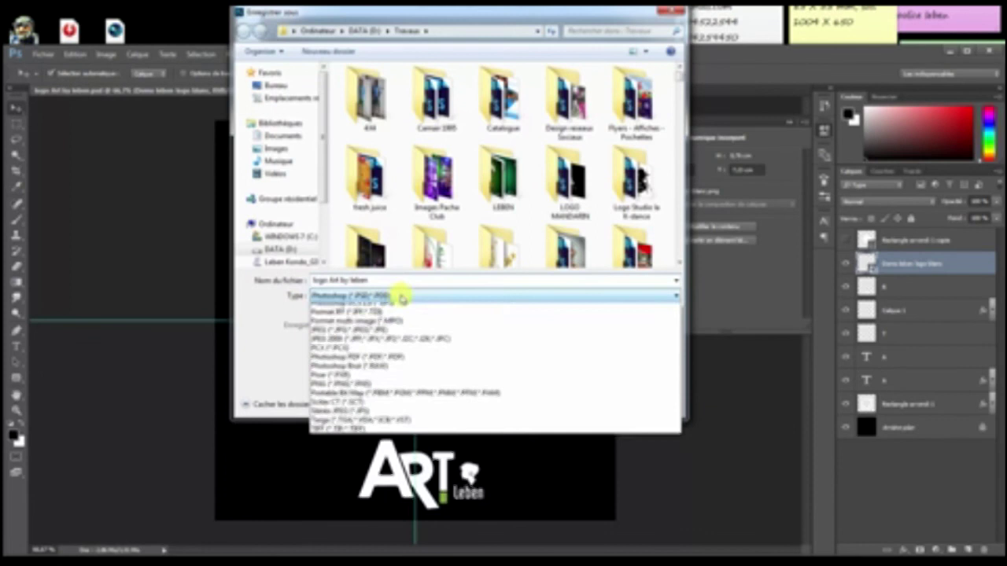
left_click(370, 397)
left_click(579, 401)
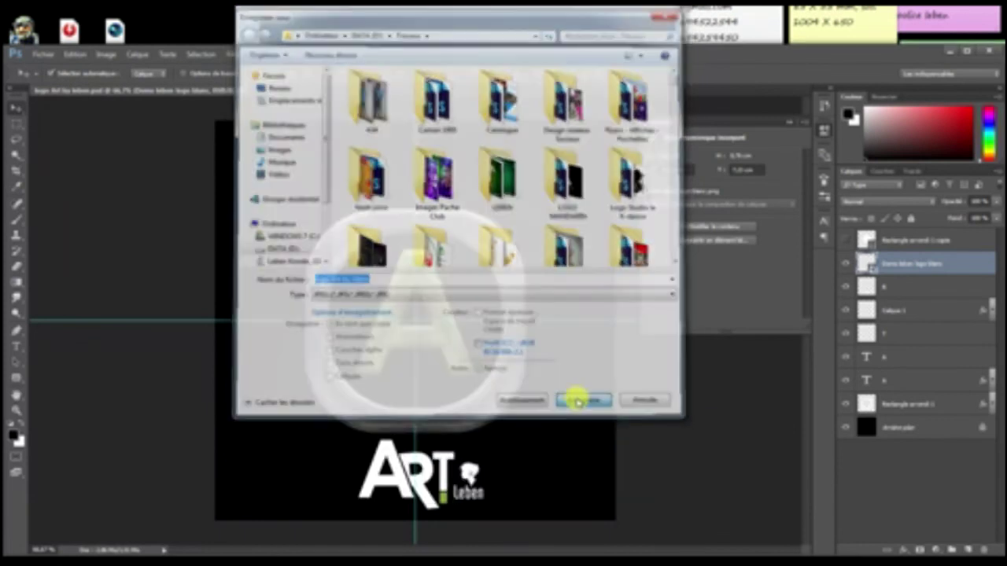
left_click(742, 212)
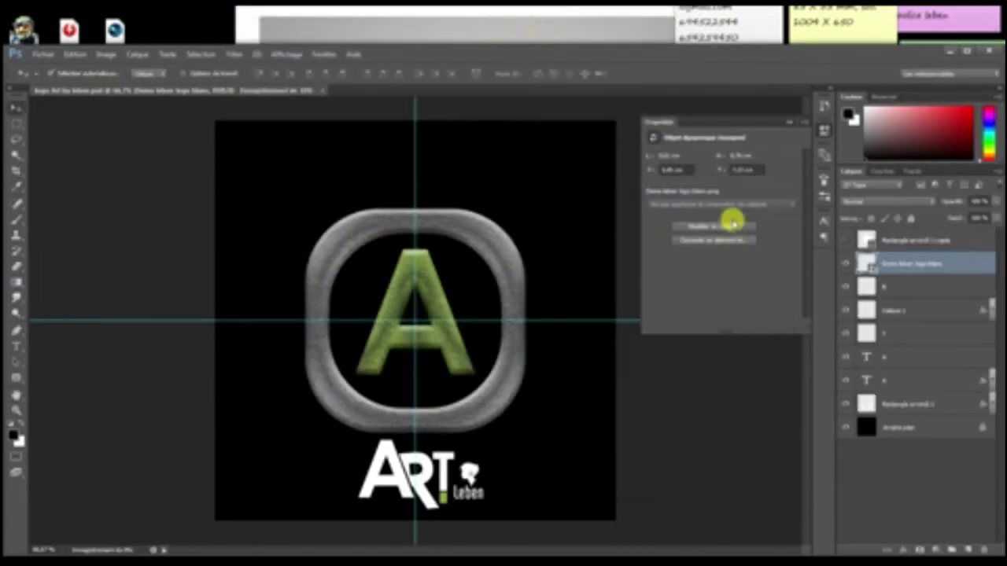
left_click(953, 51)
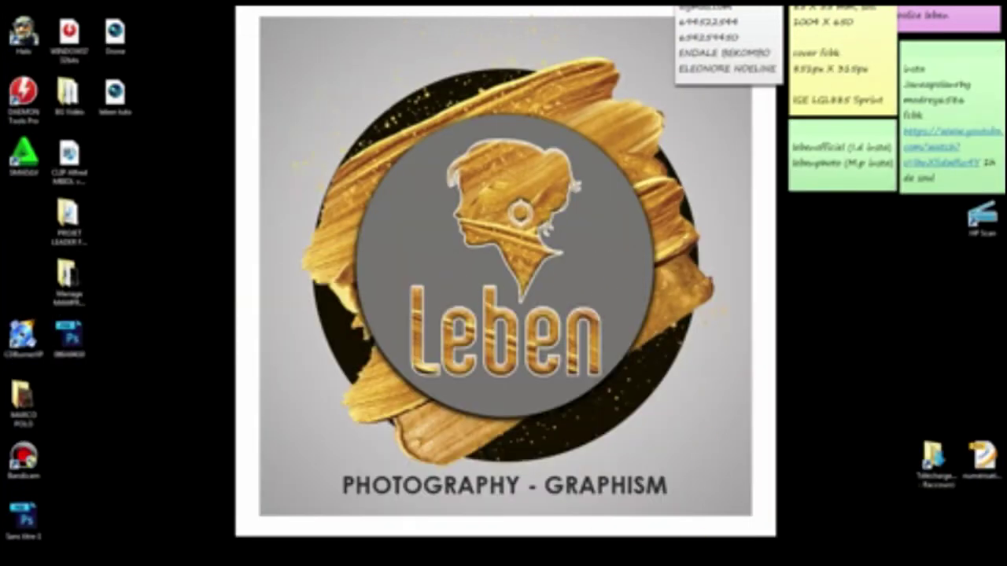